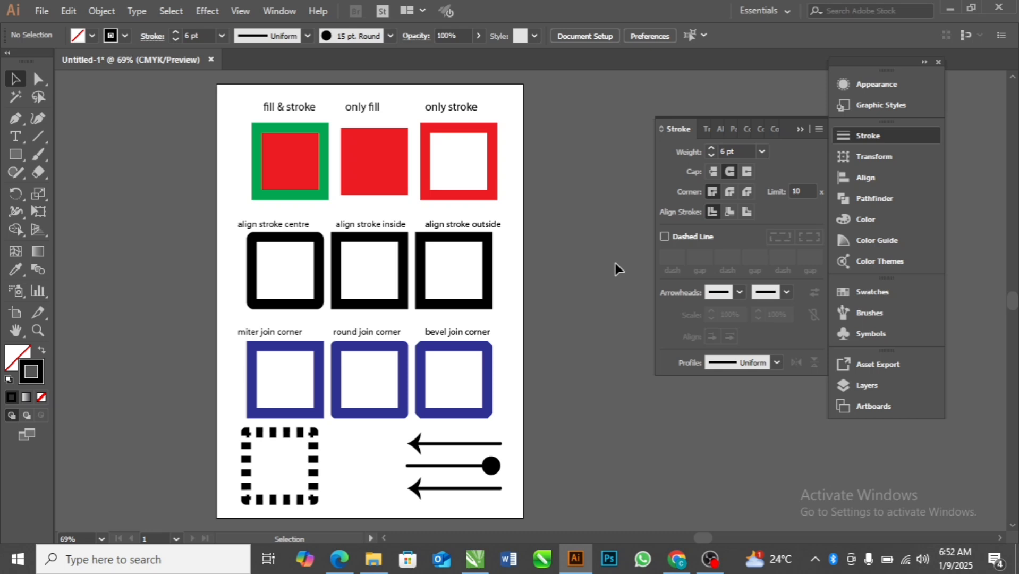
Step: Show the Stroke settings and inspect the fill & stroke, only fill and only stroke squares in turn
left_click(867, 139)
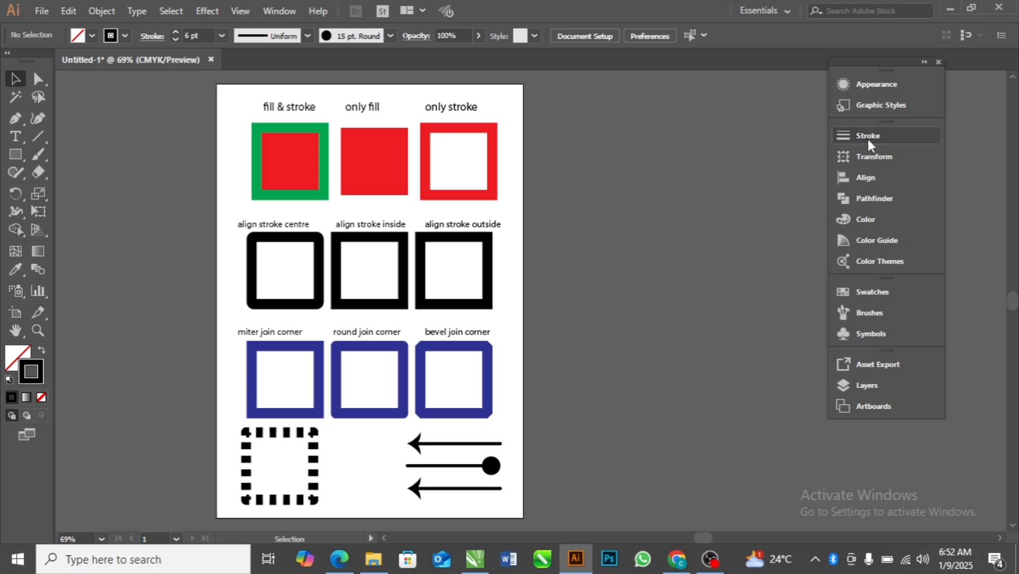
left_click(867, 139)
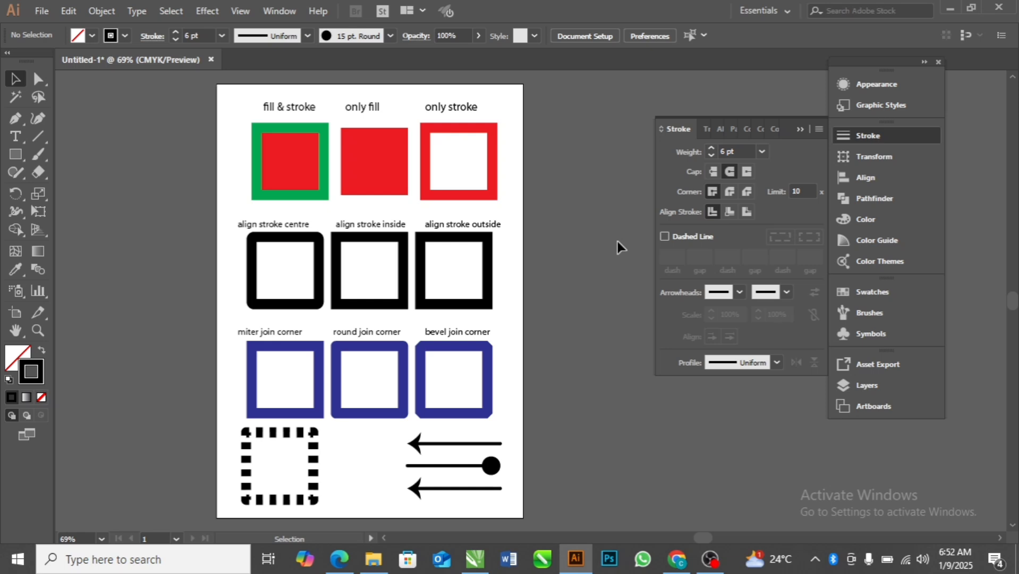
left_click(275, 186)
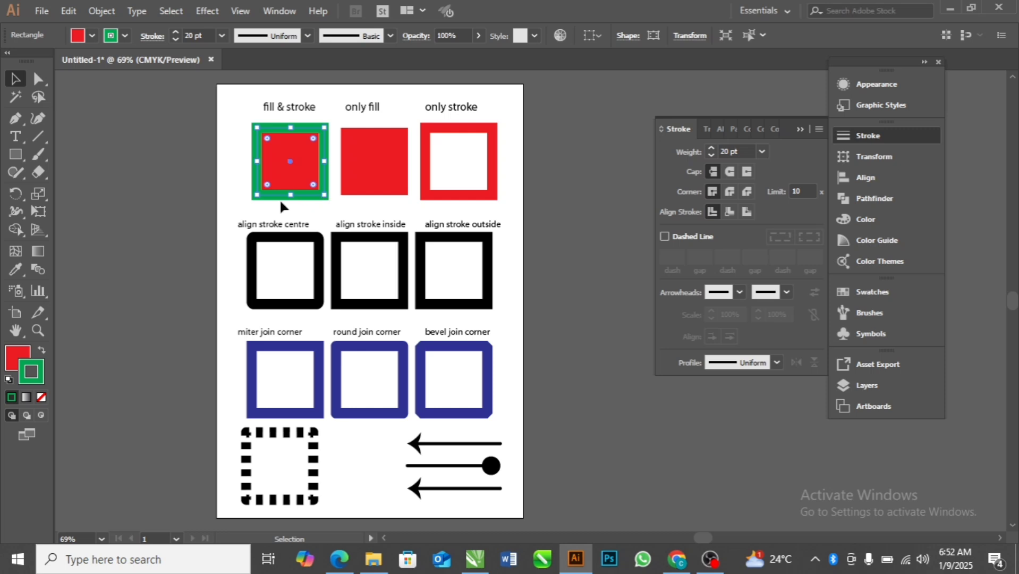
left_click(375, 171)
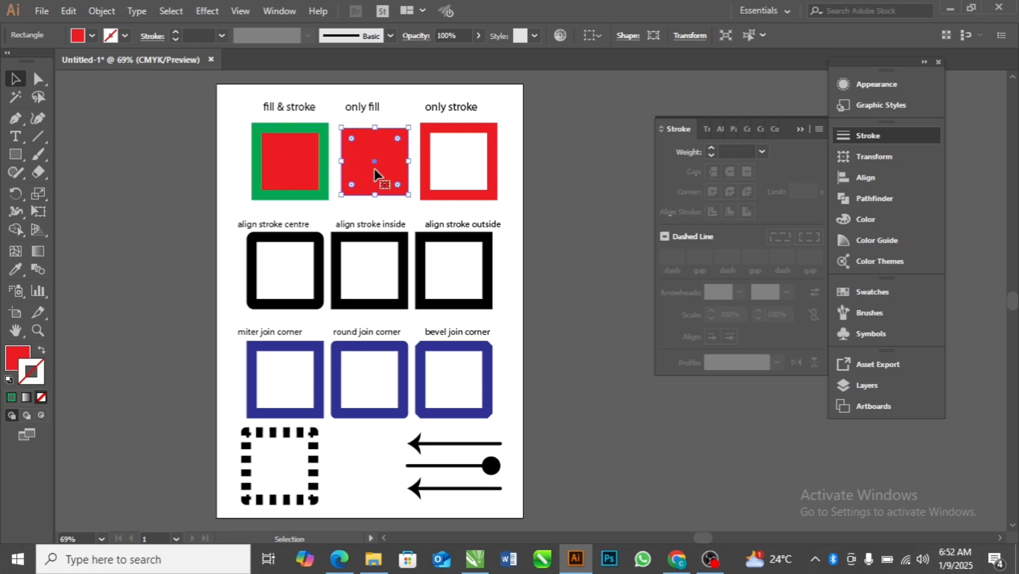
left_click(440, 159)
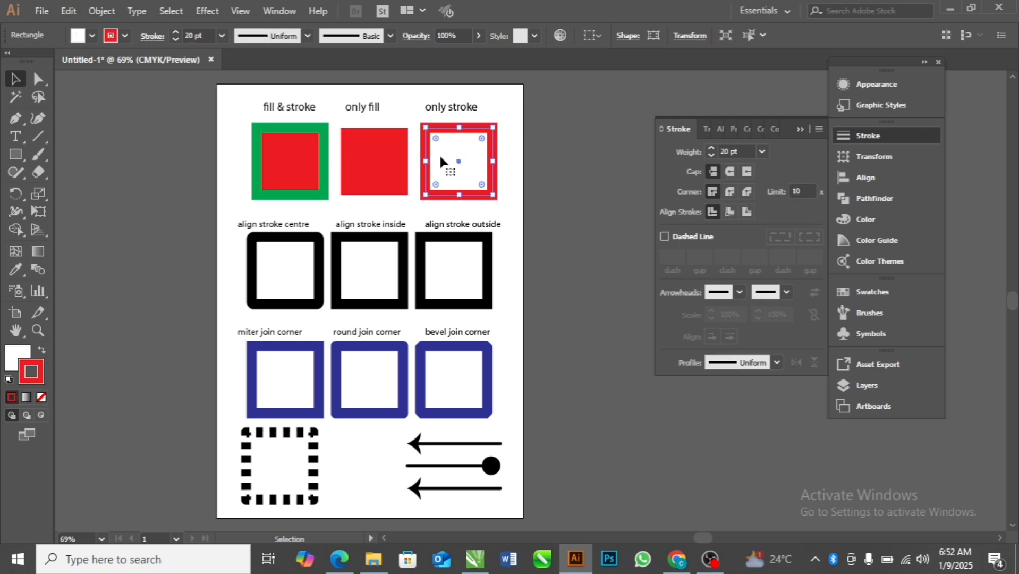
Step: Set the fill of the fill & stroke square to the orange swatch
left_click(305, 175)
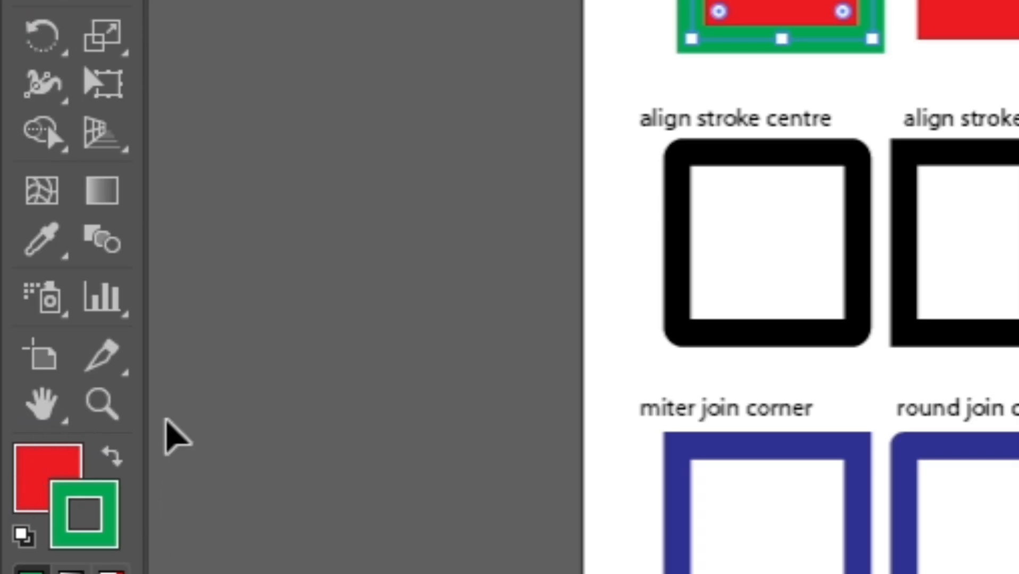
left_click(33, 470)
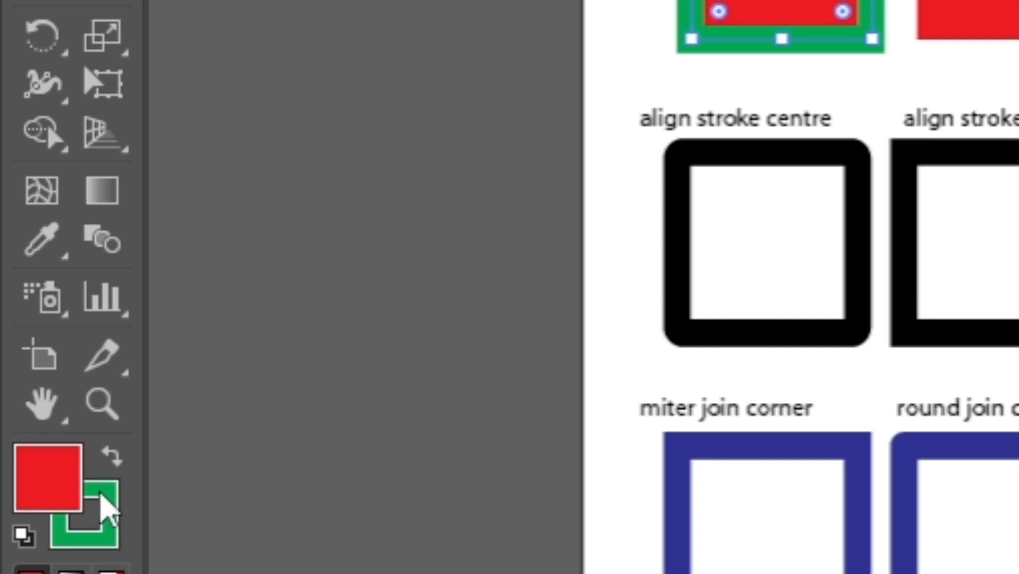
left_click(104, 509)
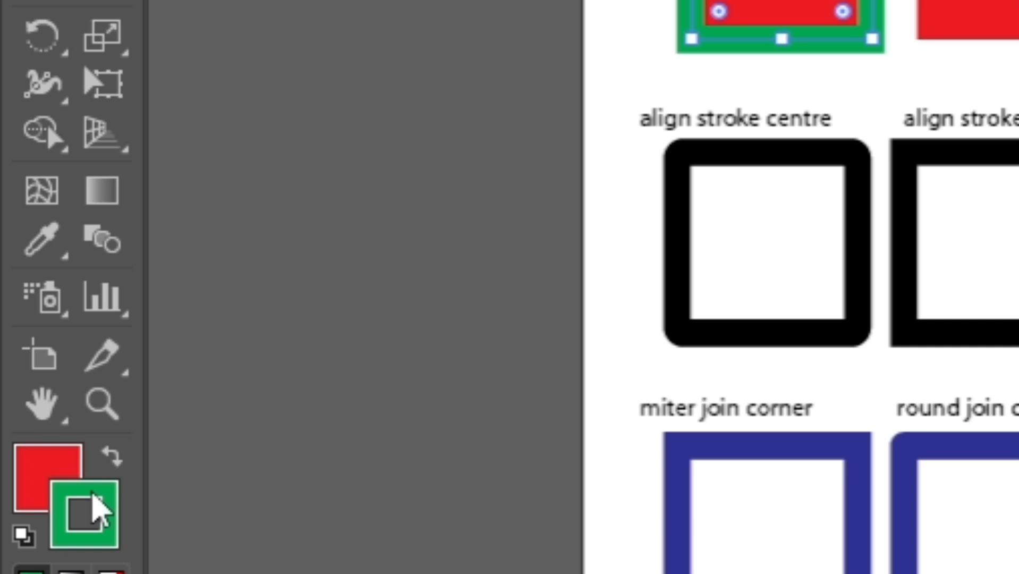
left_click(37, 456)
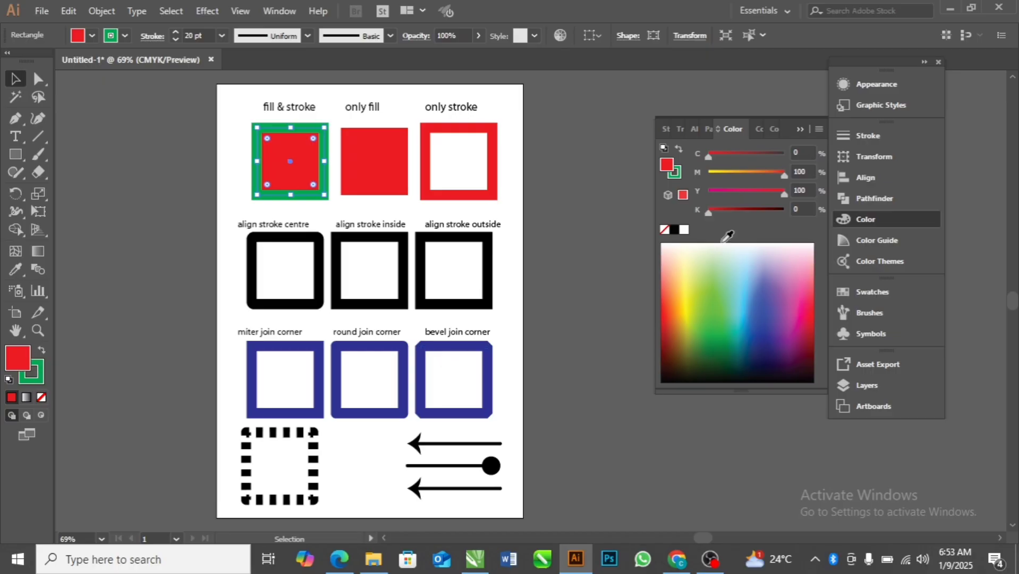
left_click(857, 290)
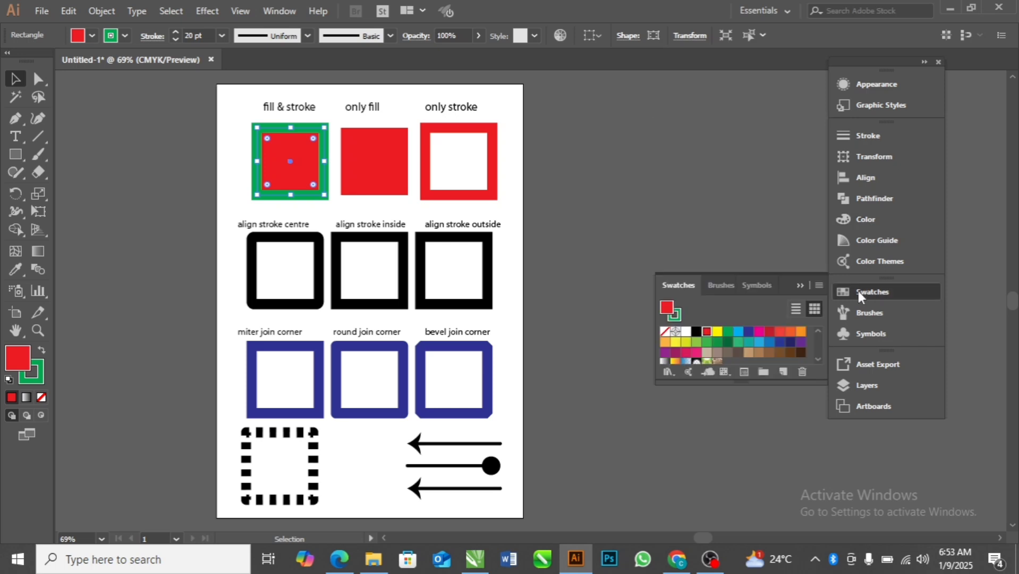
left_click(748, 335)
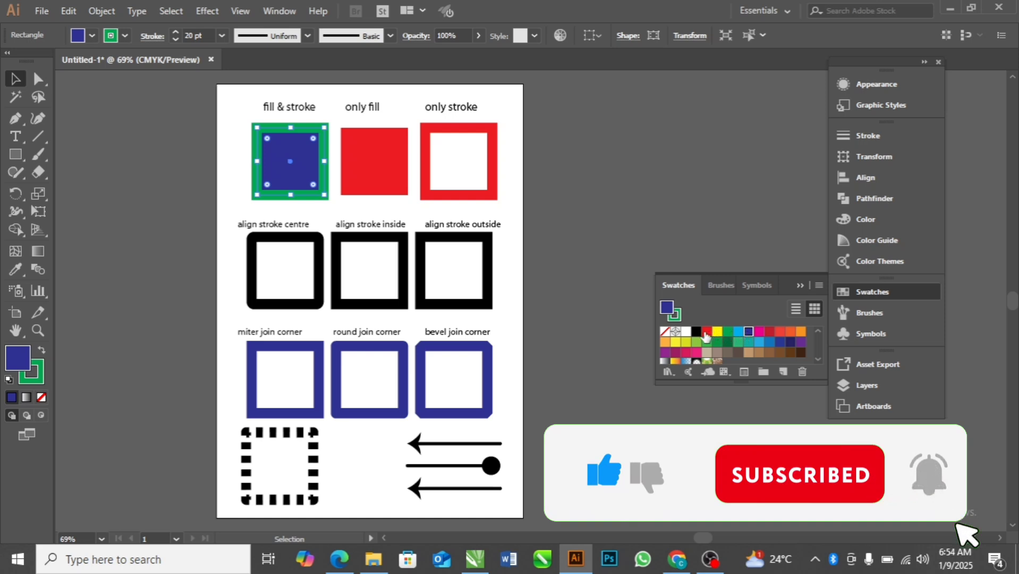
left_click(800, 336)
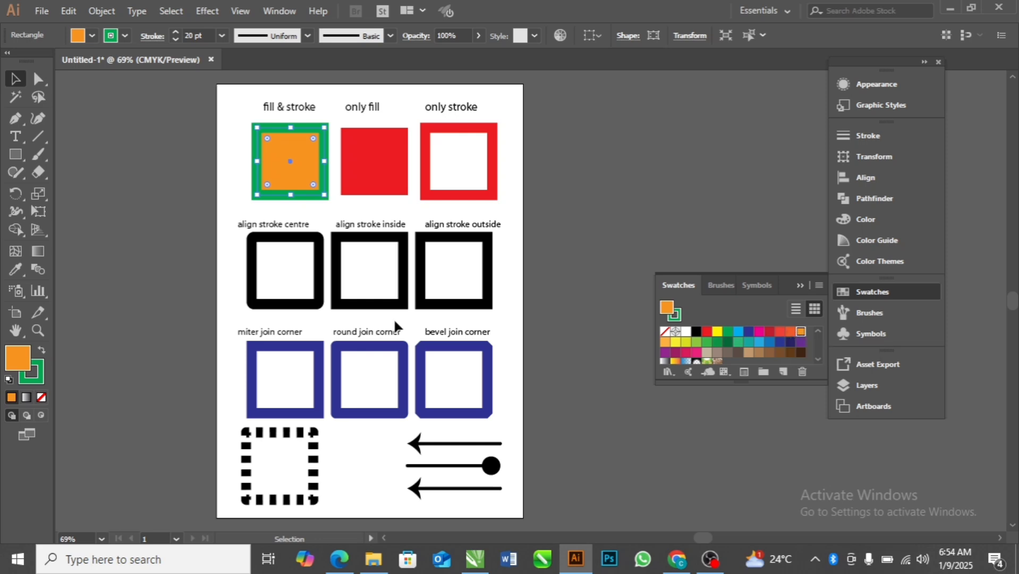
Step: Set the stroke of the fill & stroke square to the purple swatch
left_click(33, 371)
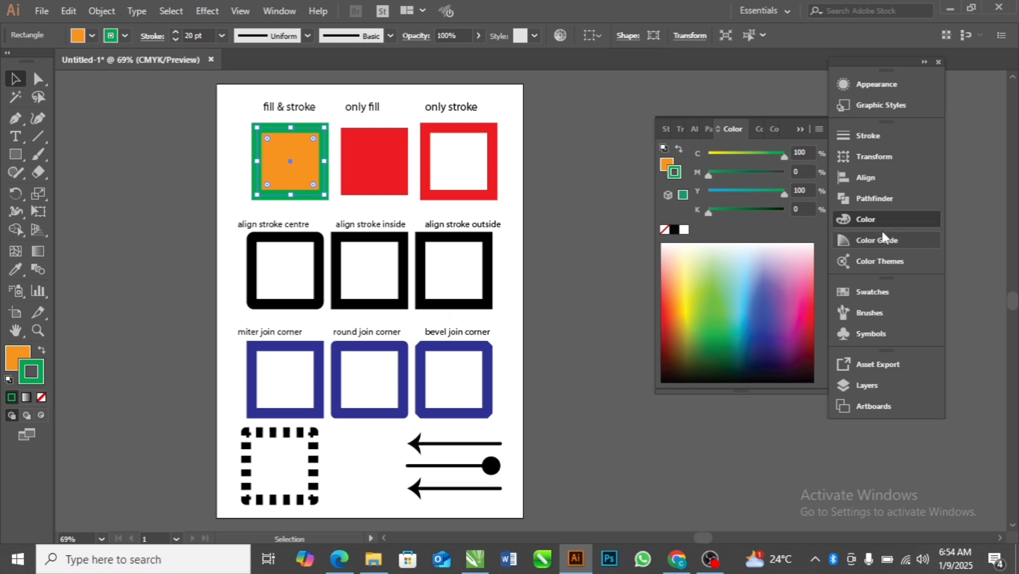
left_click(867, 291)
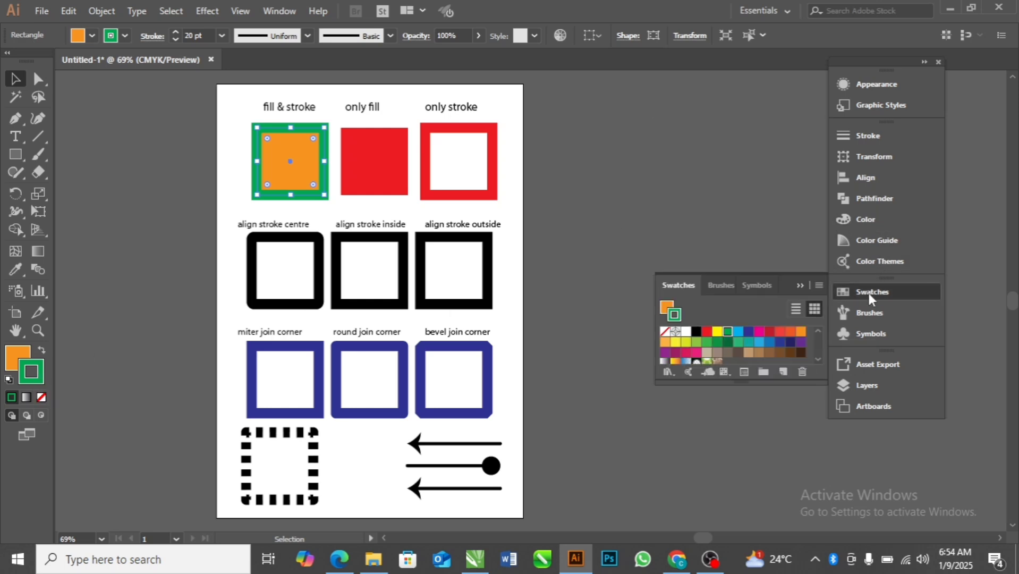
left_click(665, 352)
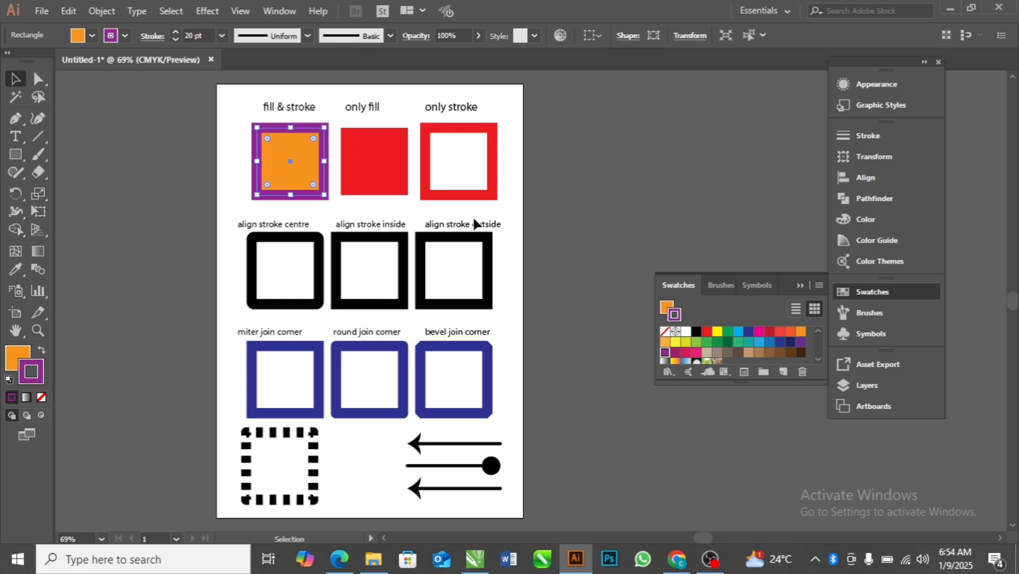
Step: Inspect the fill and stroke colour settings of the only fill square
left_click(375, 183)
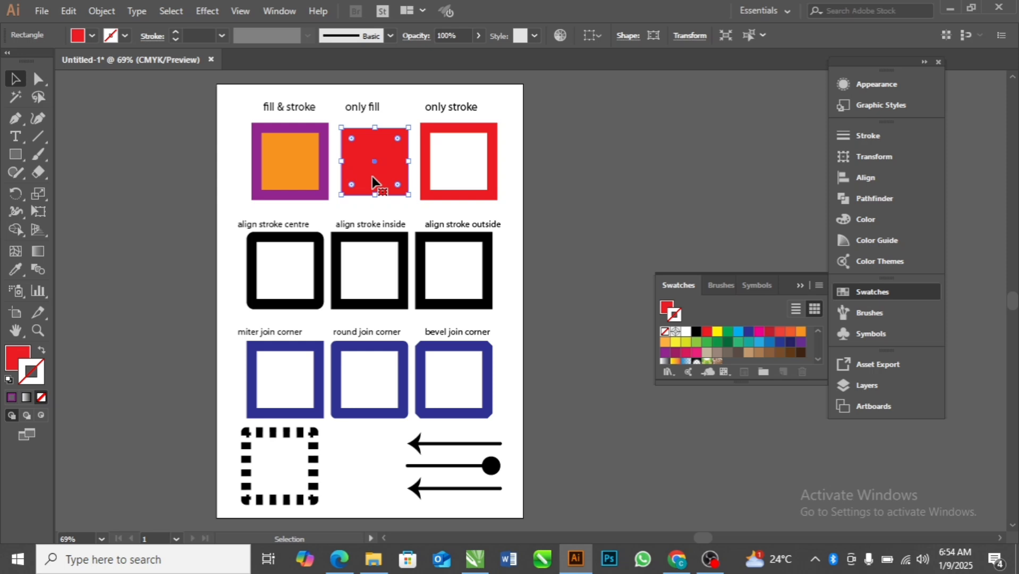
key("F6")
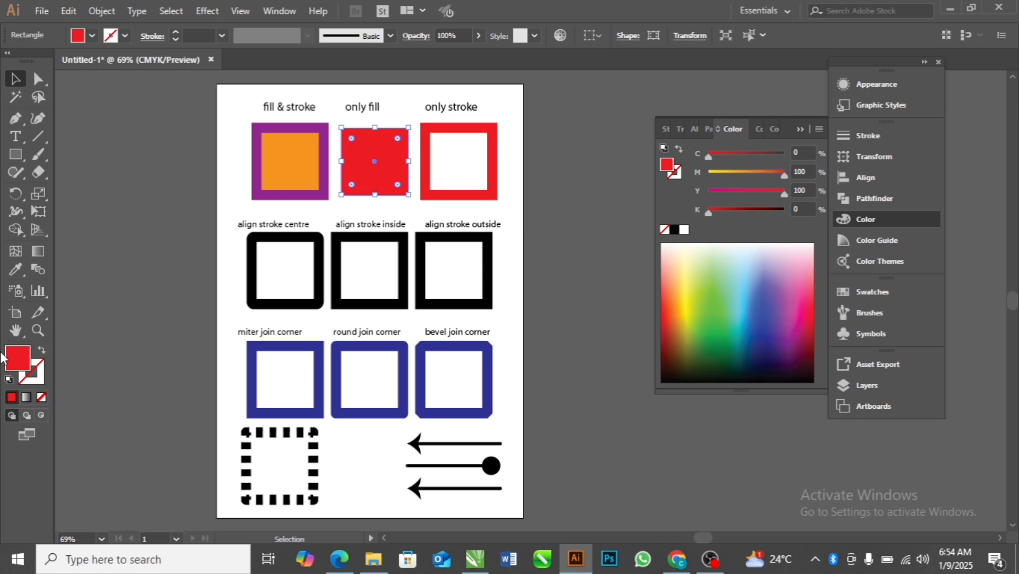
left_click(44, 369)
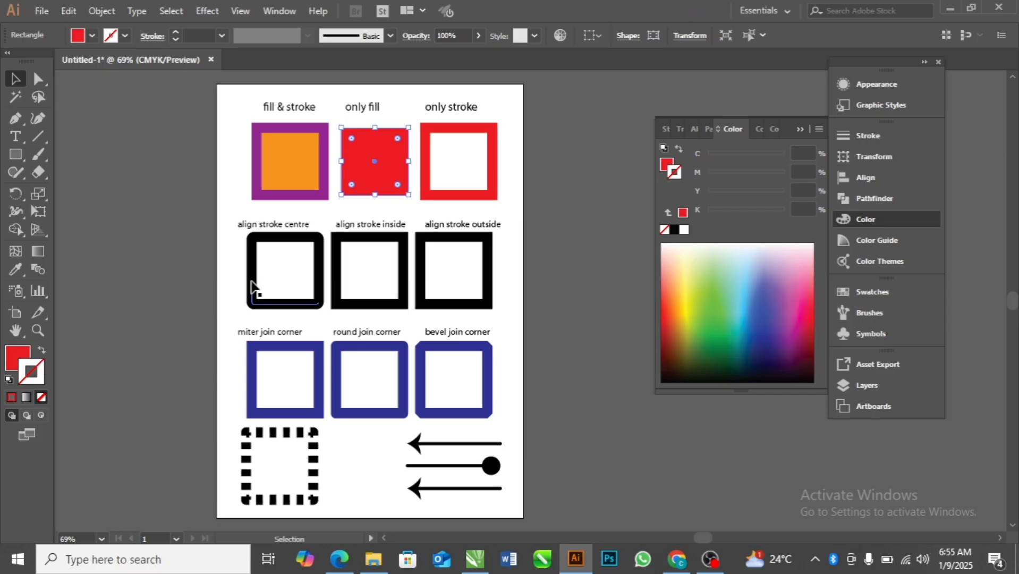
Step: Fill the only stroke square with yellow-green, C 39.61, M 0, Y 100, K 0, picked from the colour spectrum, and deselect it
left_click(452, 177)
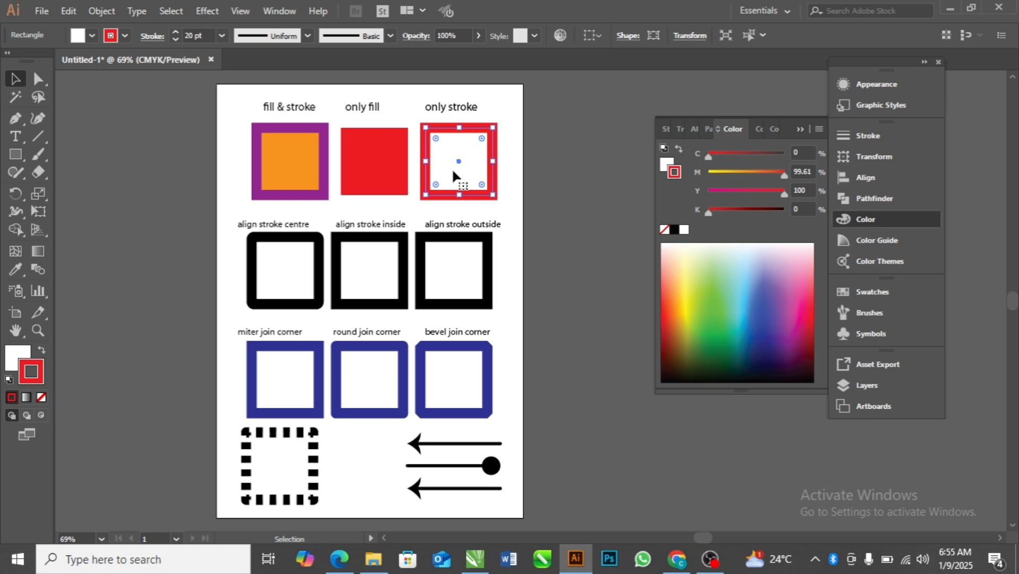
left_click(24, 355)
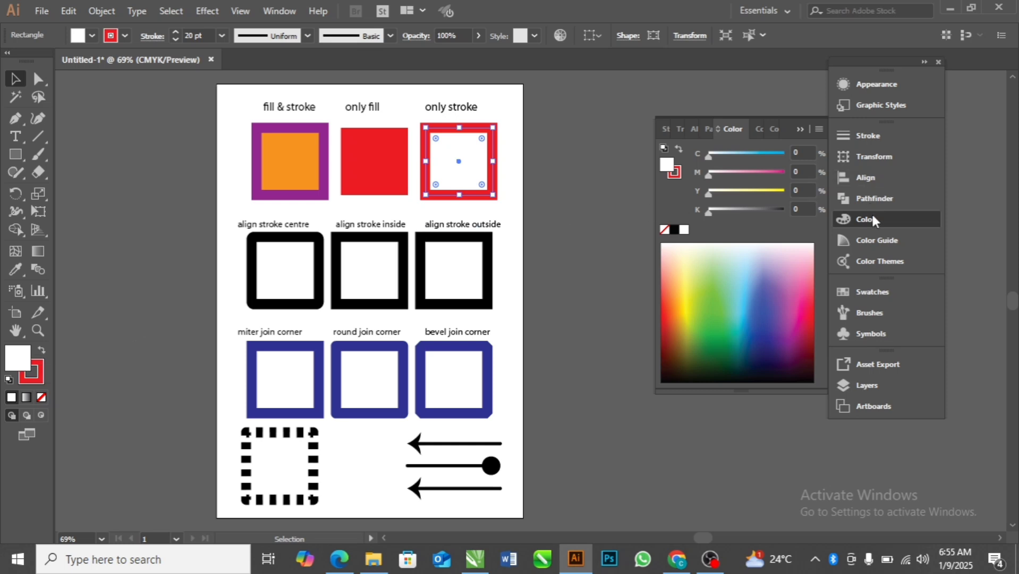
left_click(664, 229)
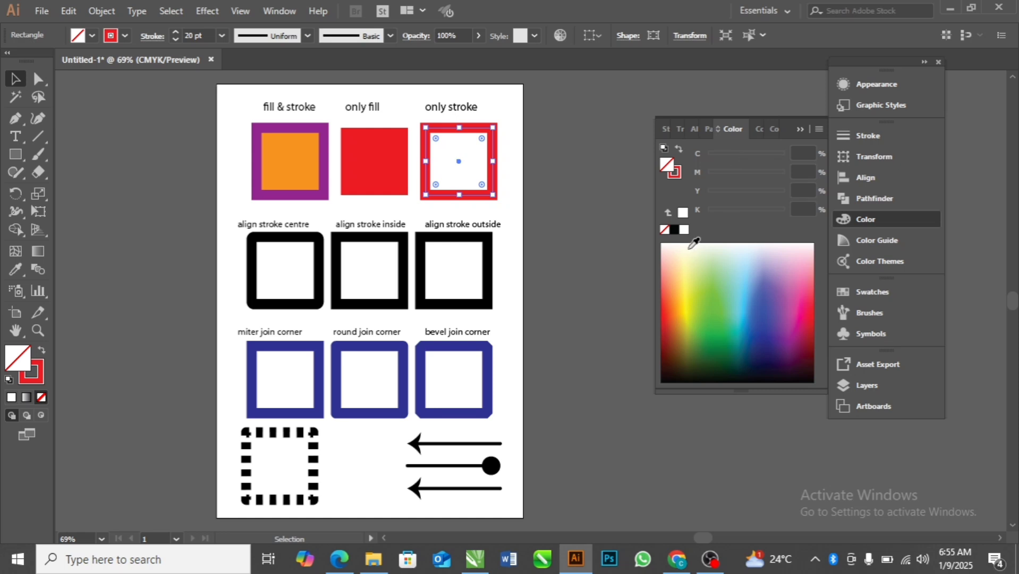
left_click(670, 299)
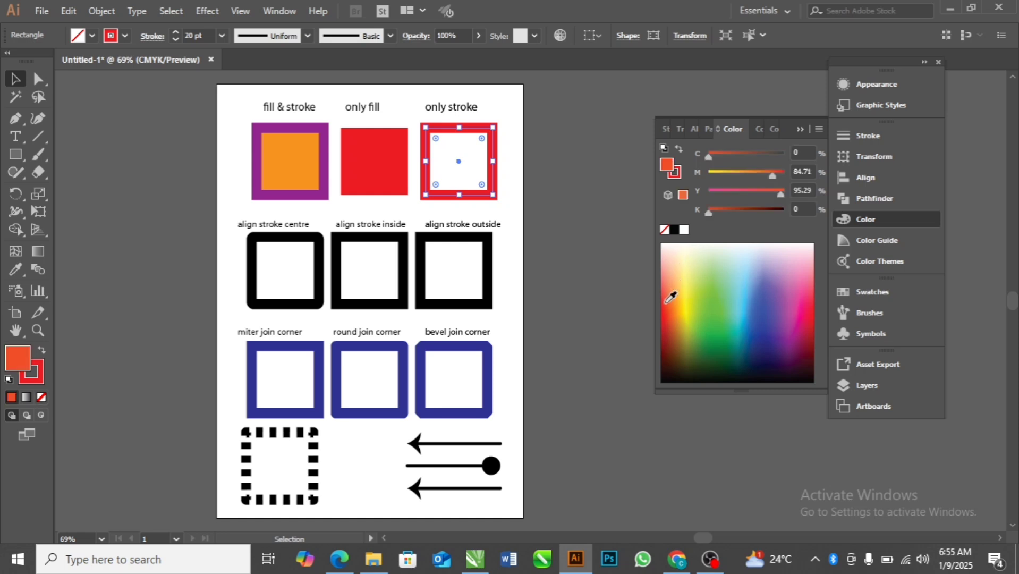
left_click(694, 299)
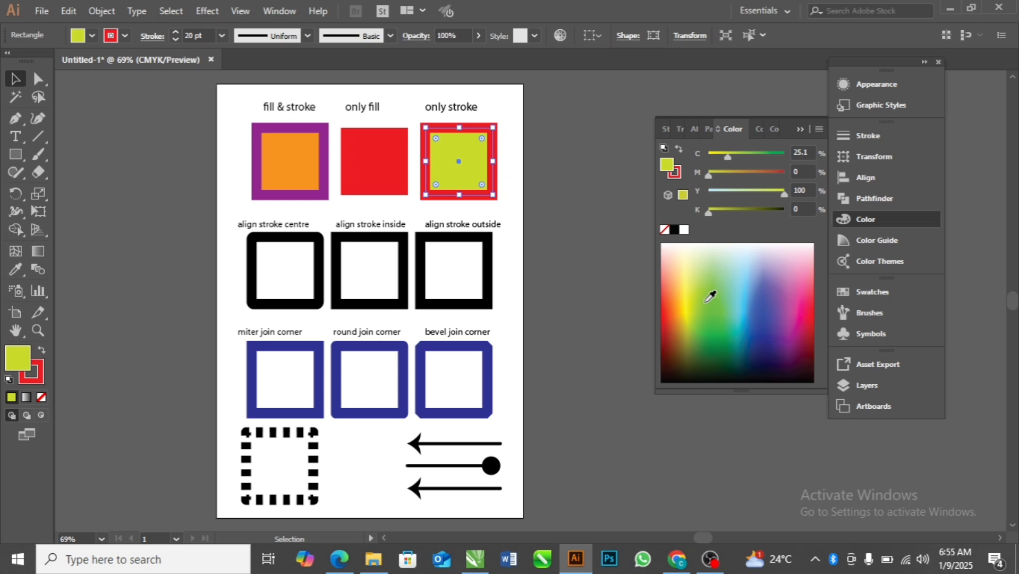
left_click(709, 297)
left_click(701, 298)
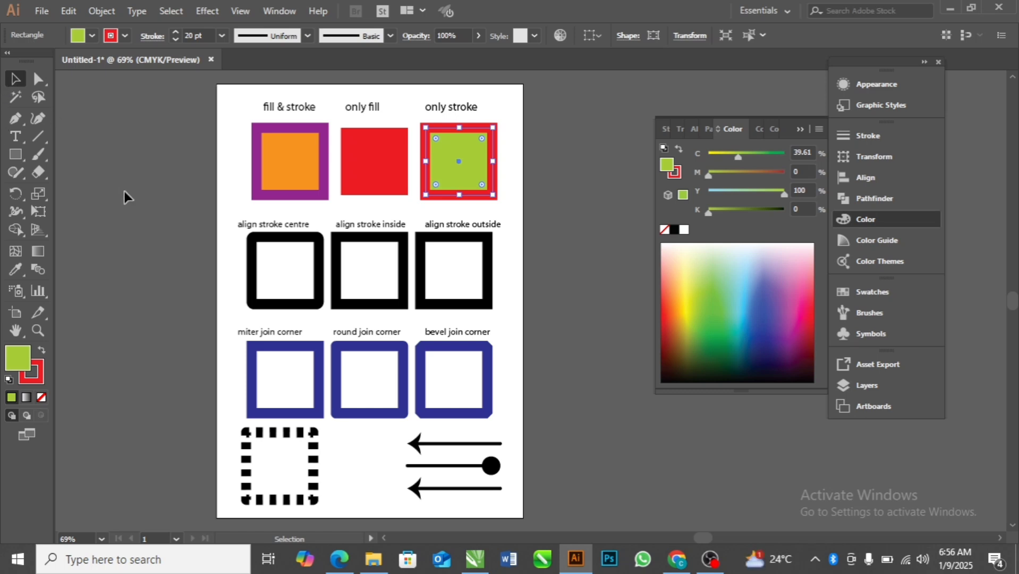
left_click(159, 225)
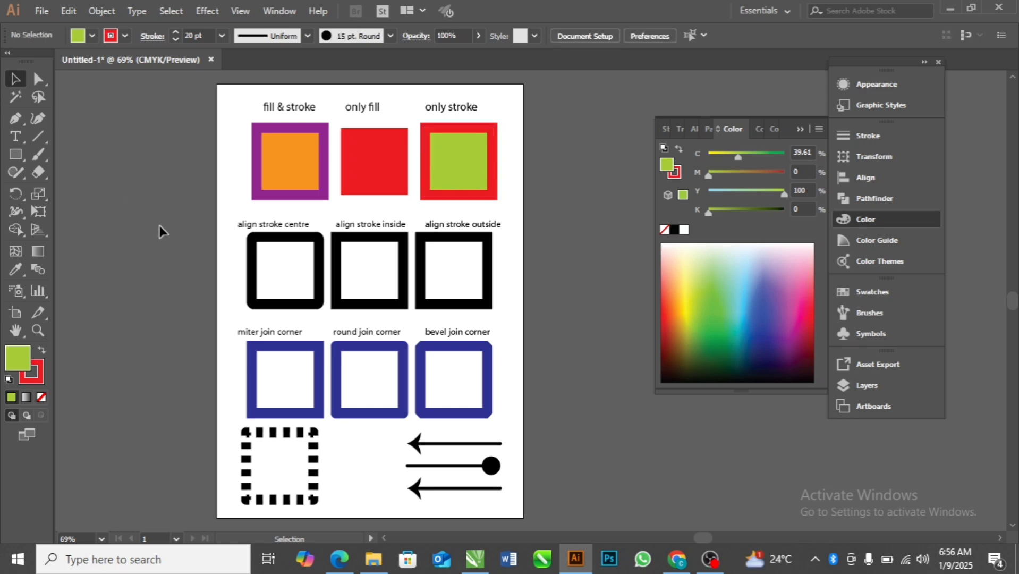
Step: Inspect the three black squares of the align stroke row one after another
left_click(265, 243)
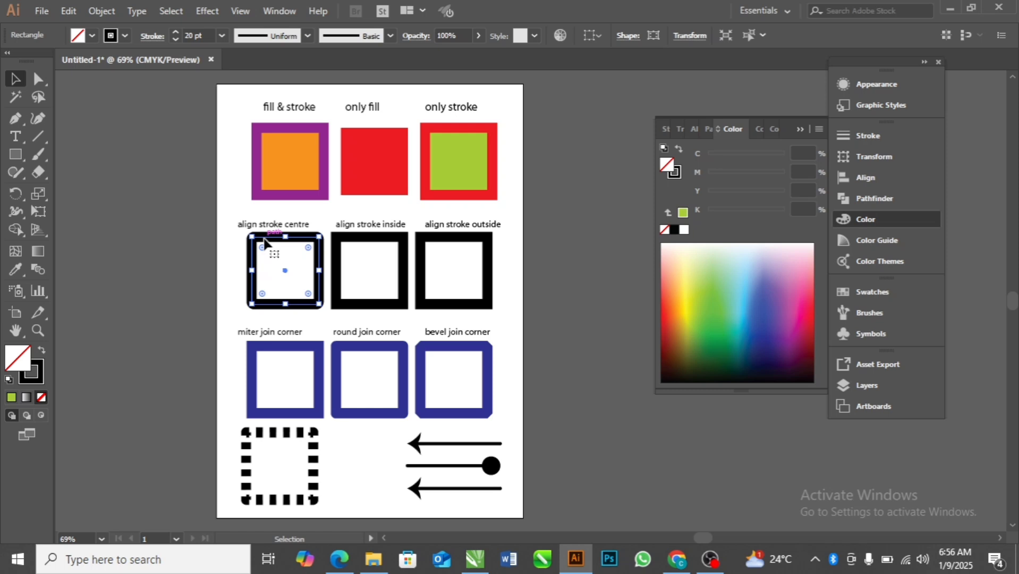
left_click(356, 243)
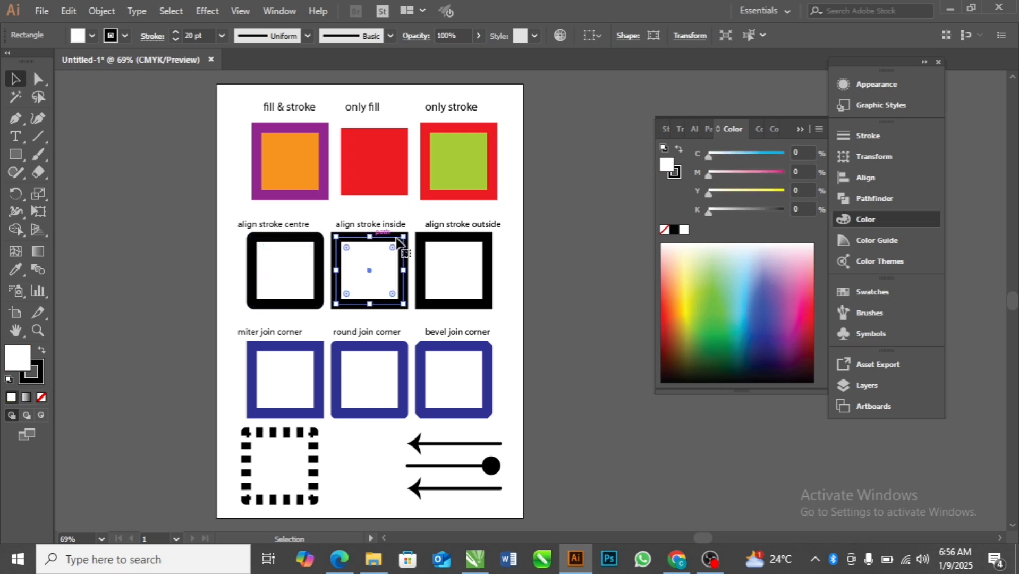
left_click(450, 244)
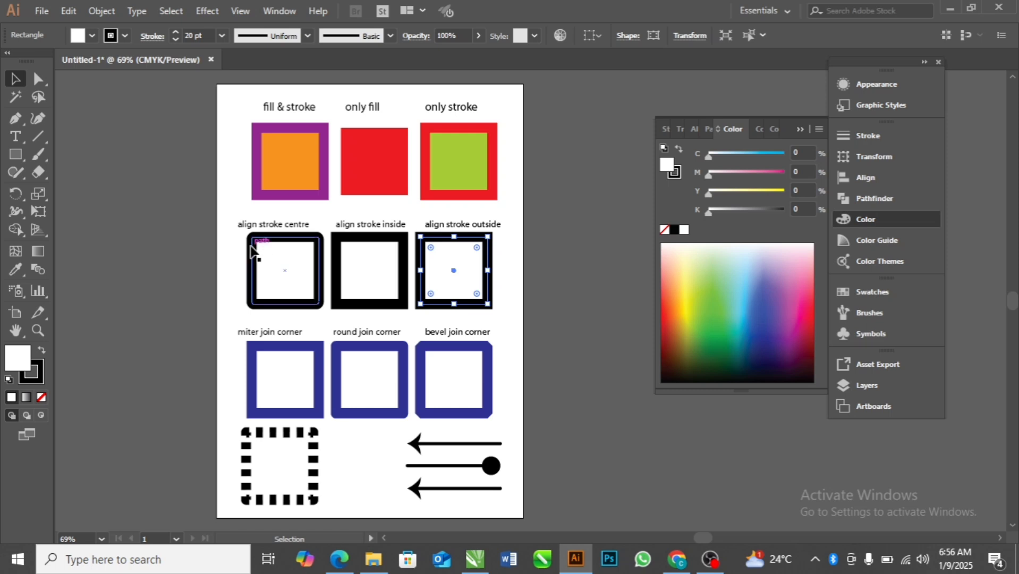
Step: Try inside and outside stroke alignment on the align stroke centre square and set its stroke back to centre alignment
left_click(263, 244)
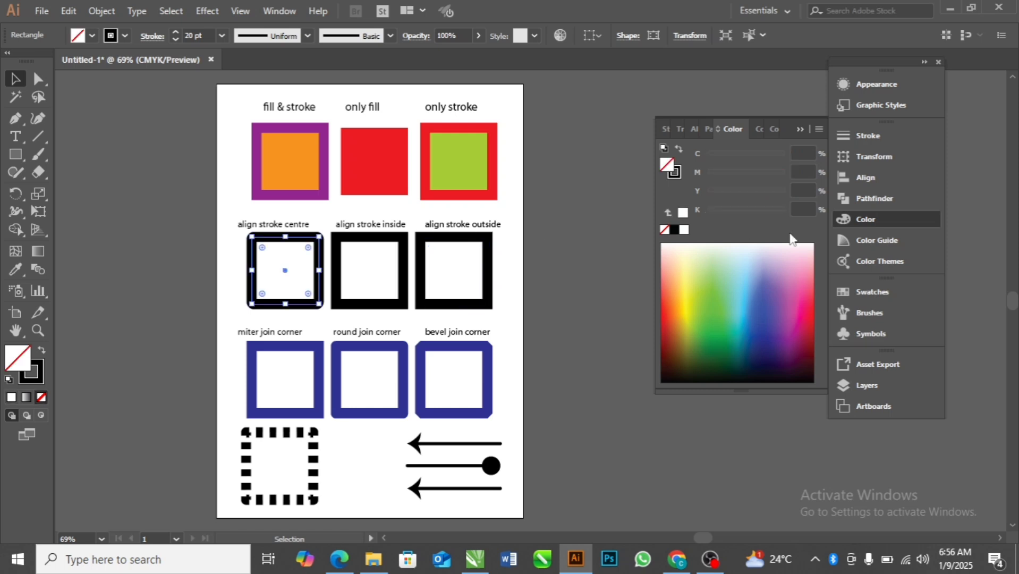
left_click(876, 136)
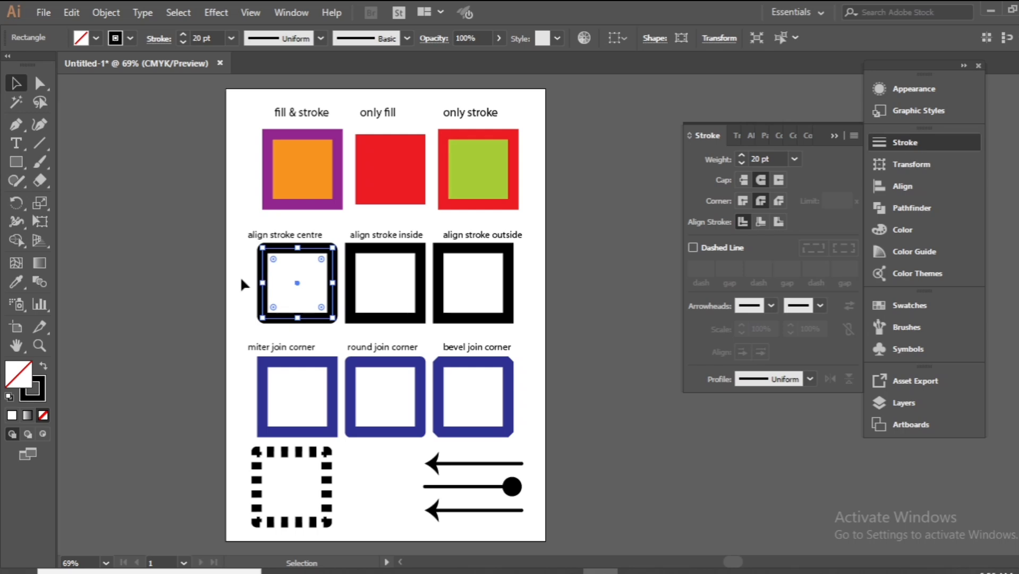
left_click(243, 285)
left_click(264, 282)
left_click(757, 221)
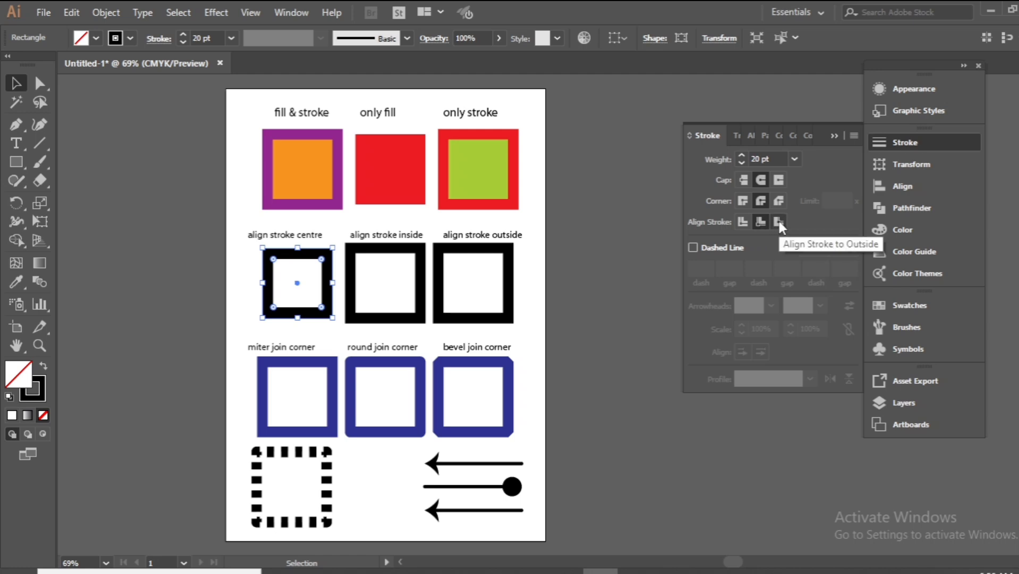
left_click(778, 222)
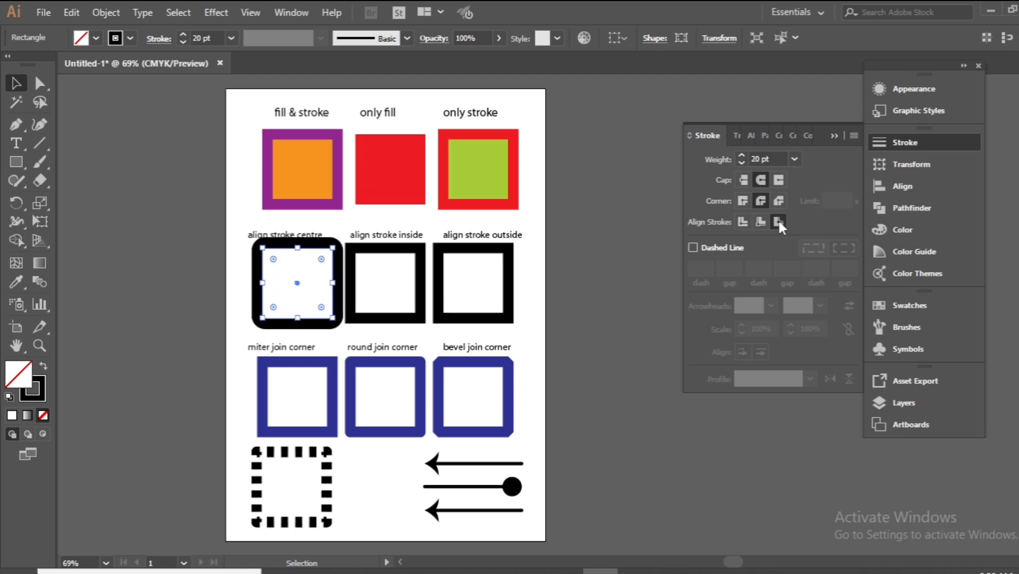
left_click(742, 222)
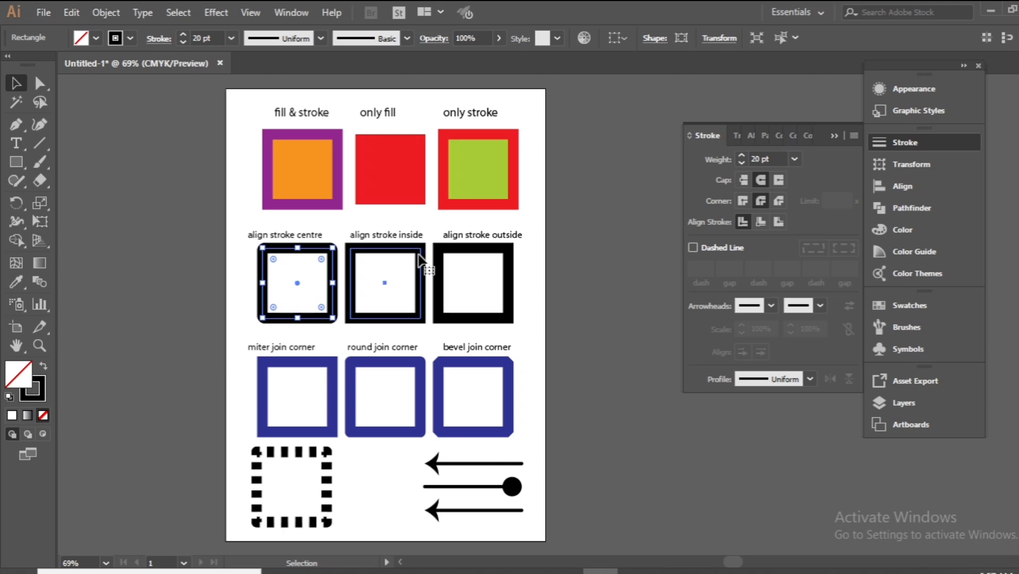
Step: Align the stroke of the align stroke inside square to the inside of its path
left_click(419, 260)
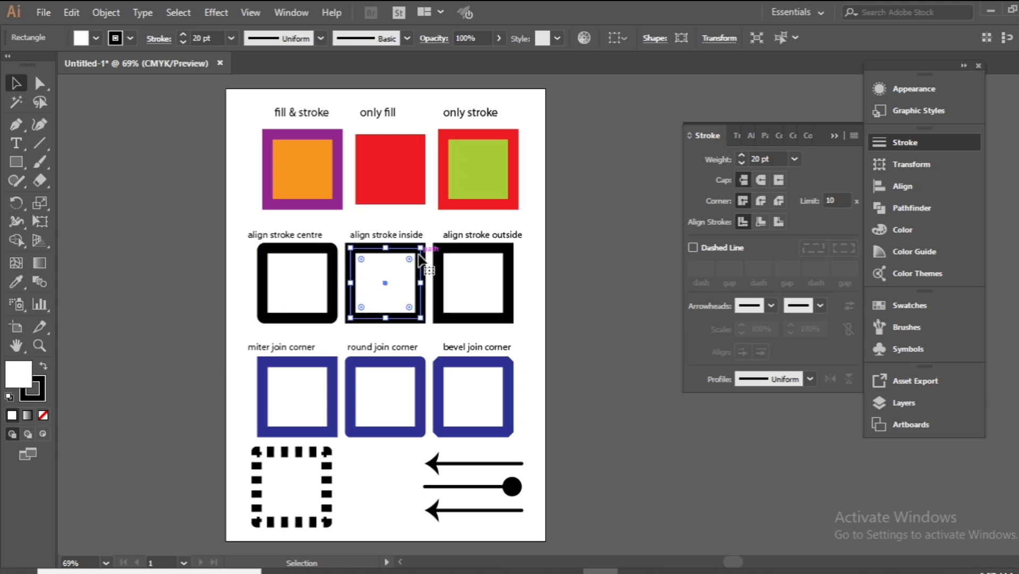
left_click(761, 222)
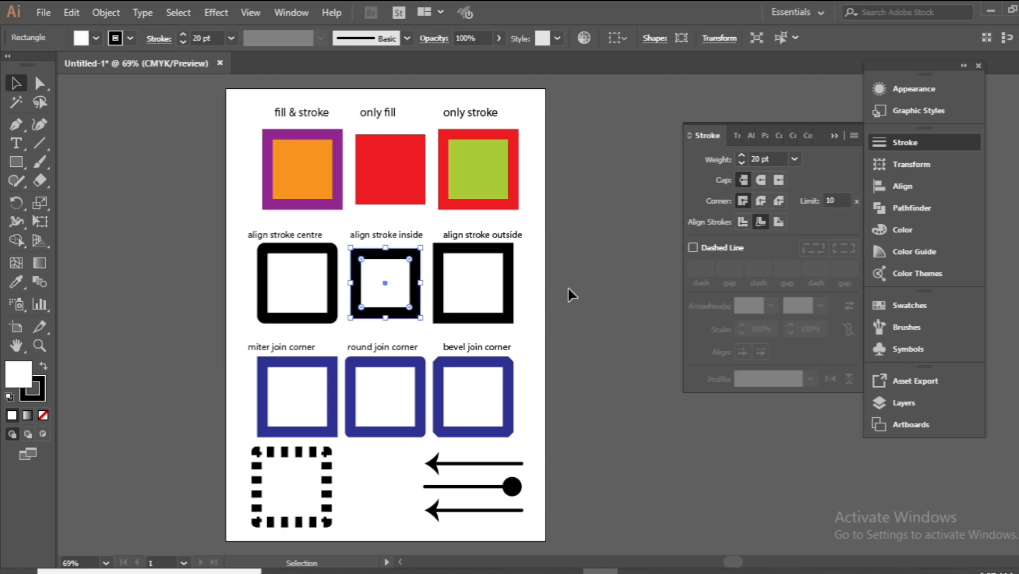
Step: Align the stroke of the align stroke outside square to the outside of its path
left_click(567, 309)
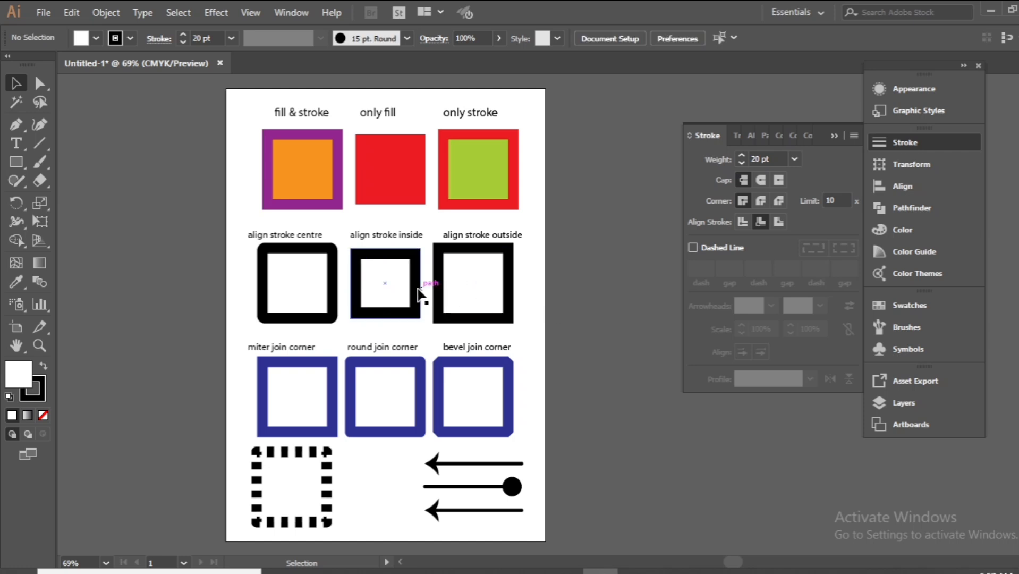
left_click(418, 291)
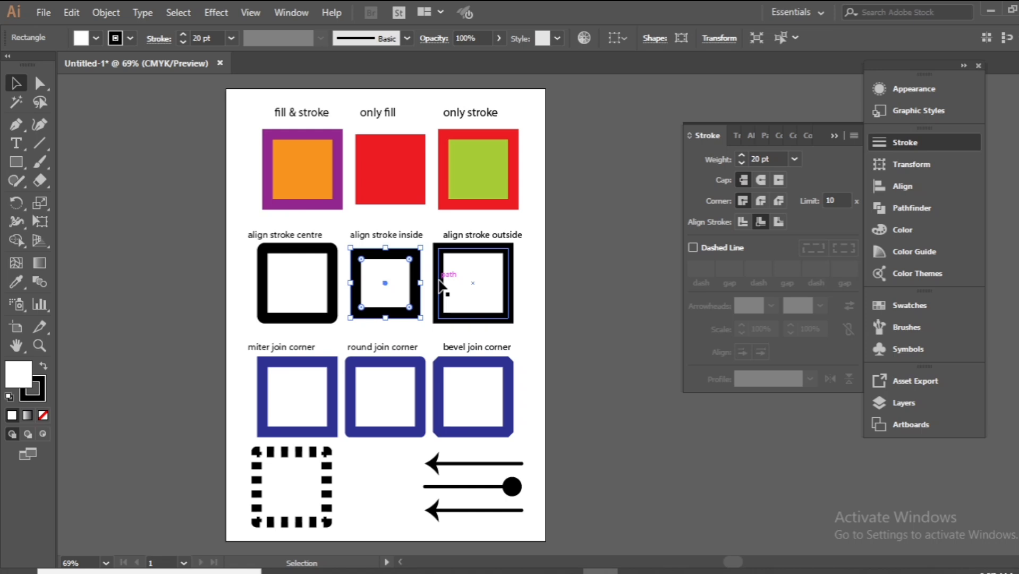
left_click(440, 285)
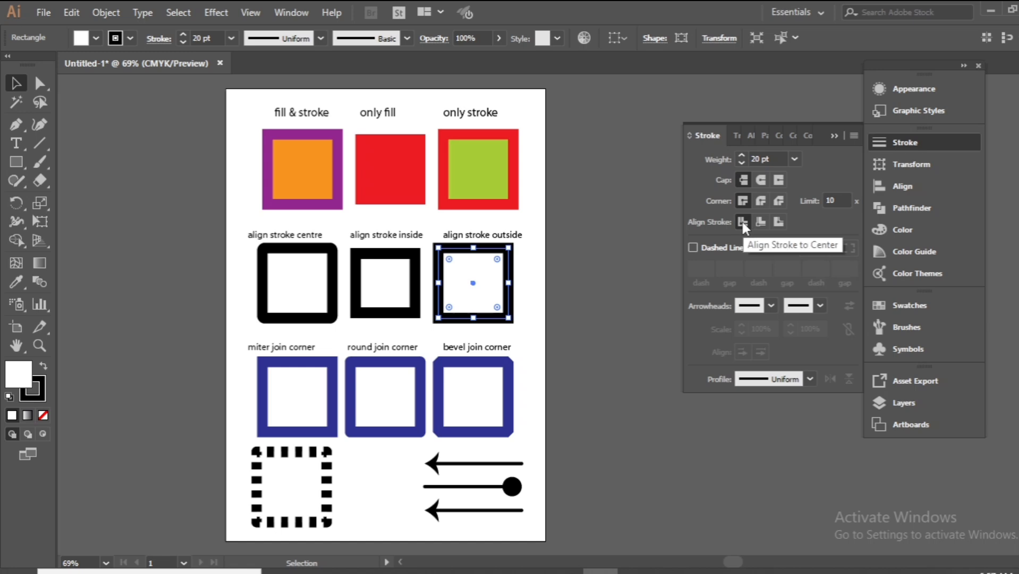
left_click(777, 221)
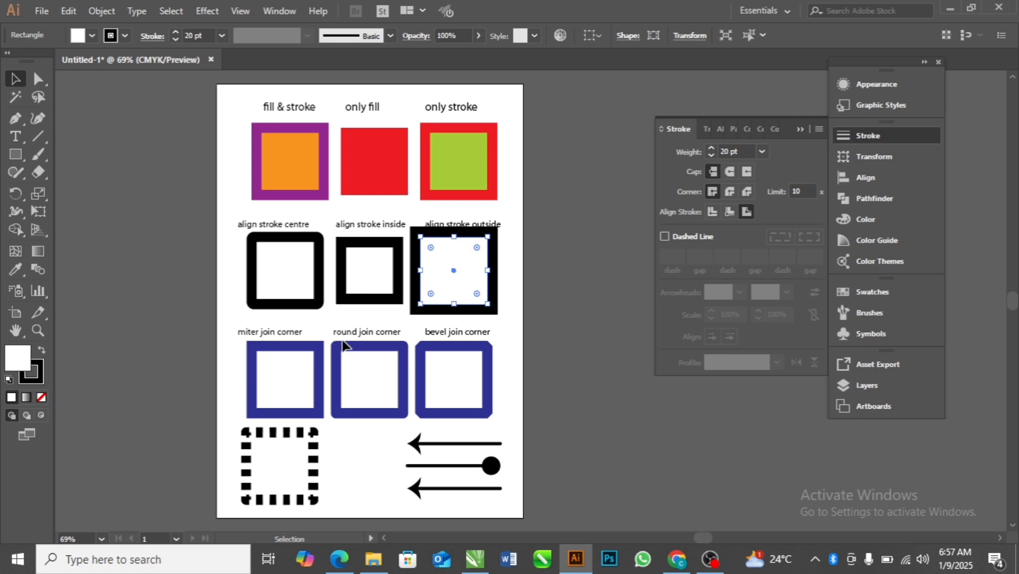
Step: Try a round join on the stroke of the miter join corner square and set it back to a miter join
left_click(261, 350)
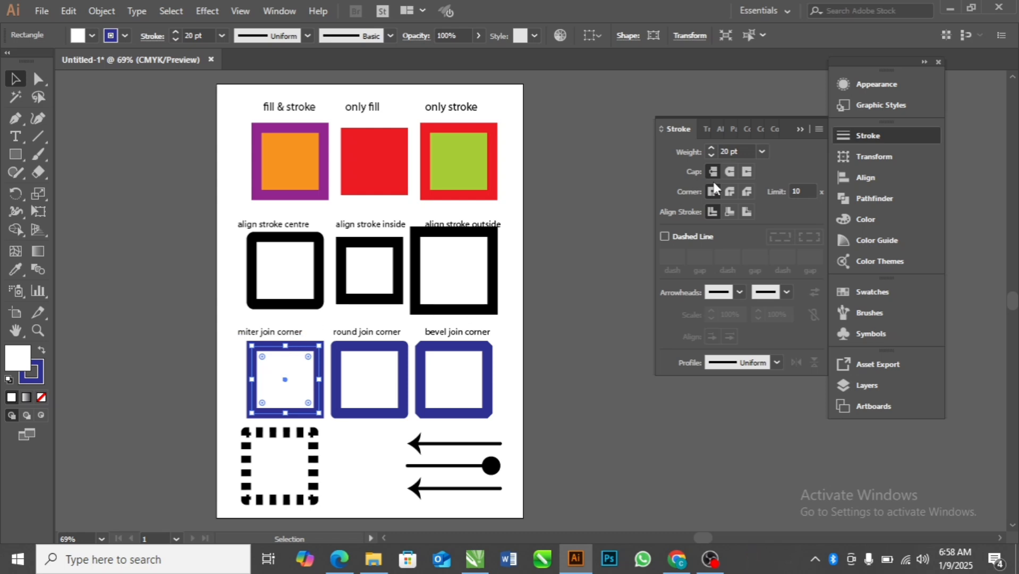
left_click(866, 134)
left_click(866, 134)
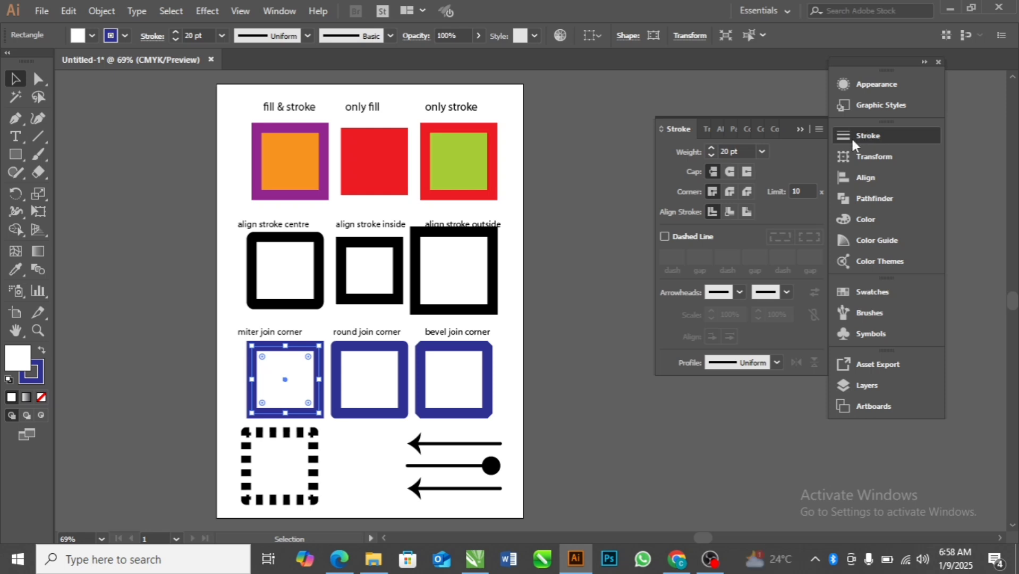
left_click(726, 191)
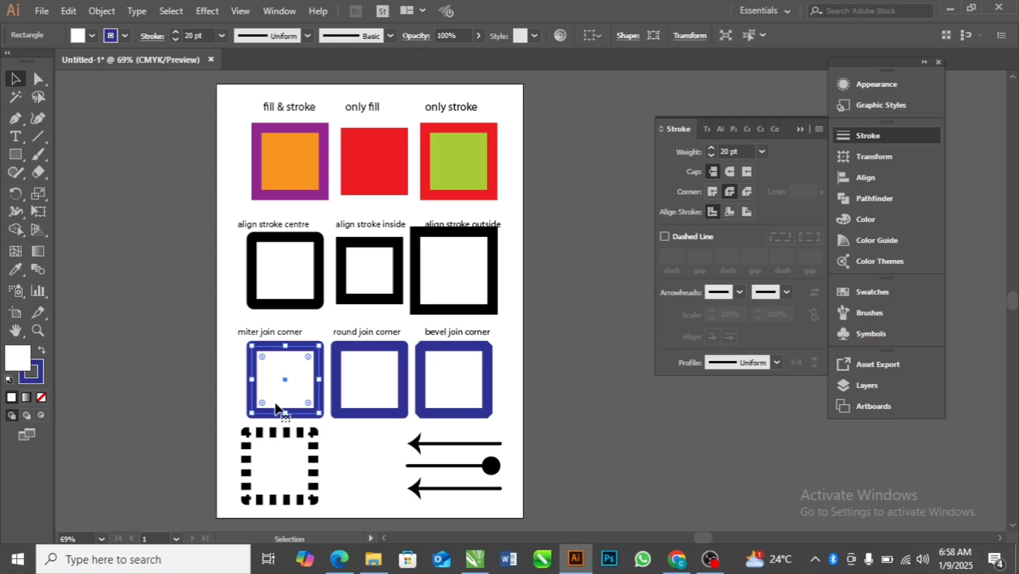
left_click(219, 384)
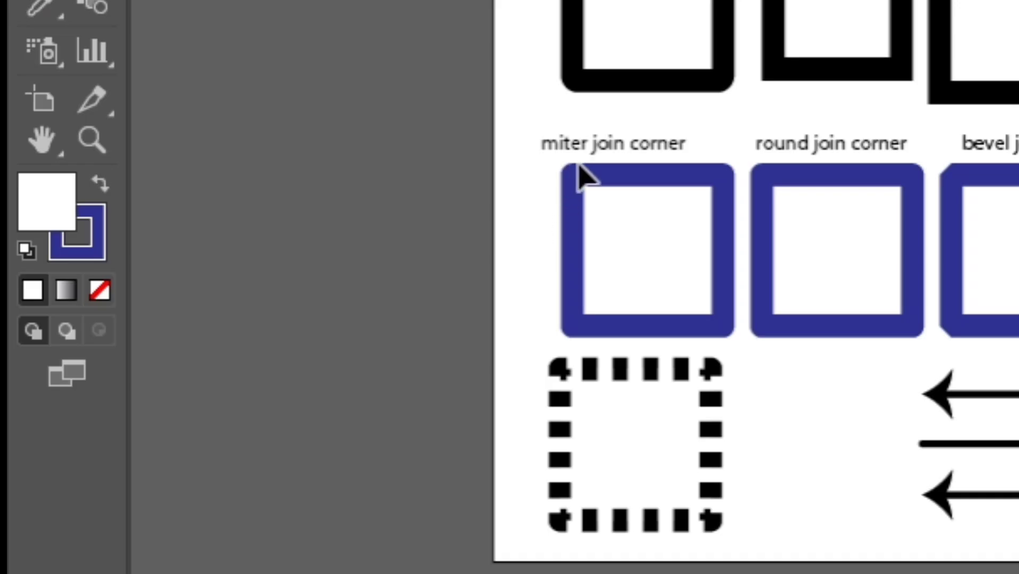
left_click(845, 183)
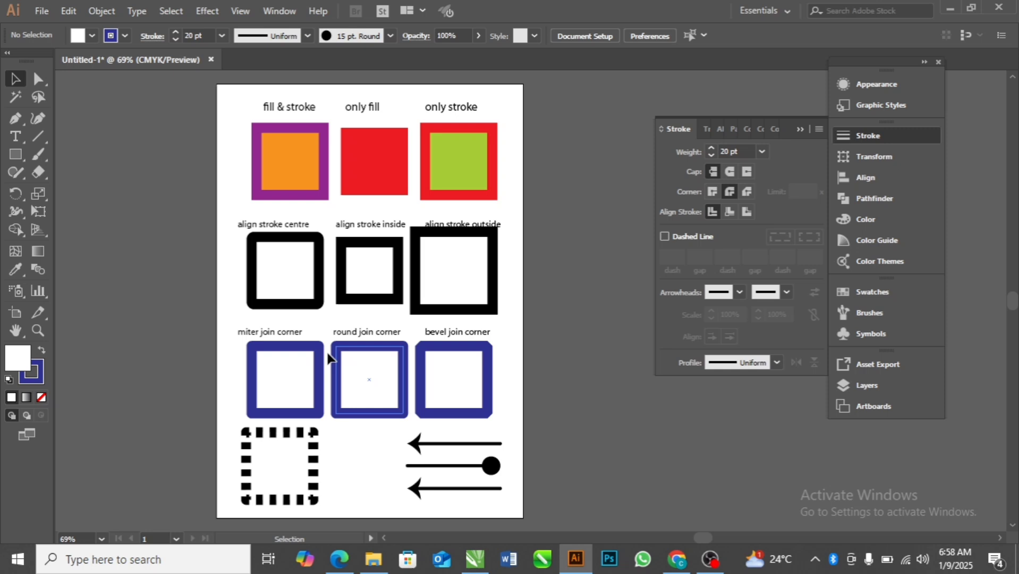
left_click(298, 355)
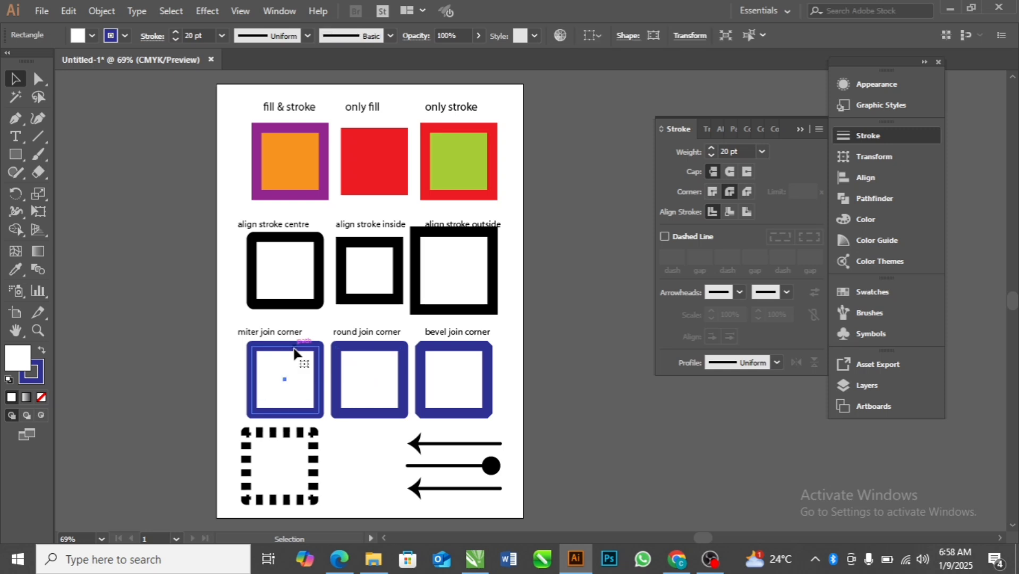
left_click(712, 191)
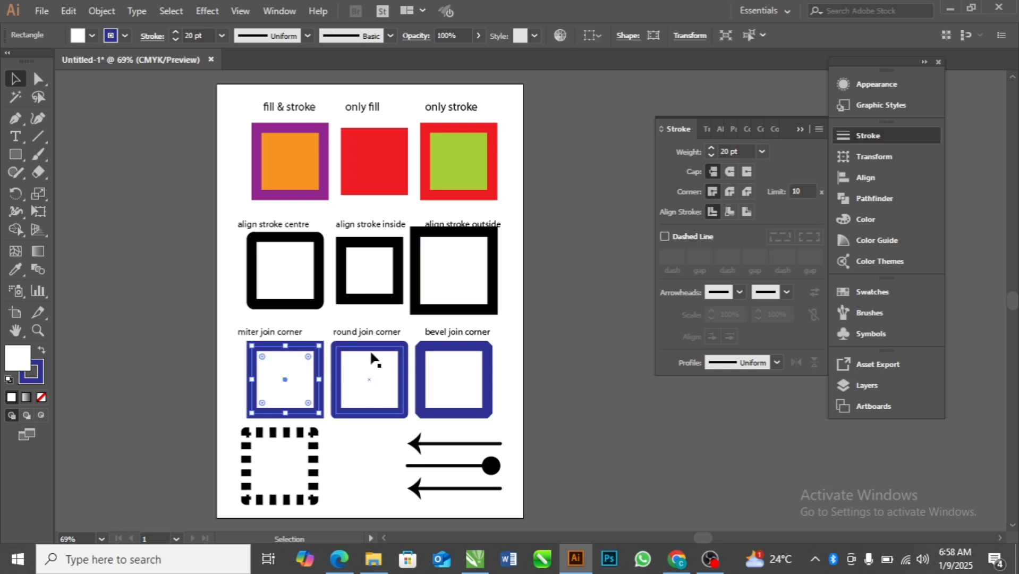
Step: Inspect the stroke settings of the round join square, the bevel join square and the black dashed square one after another
left_click(386, 346)
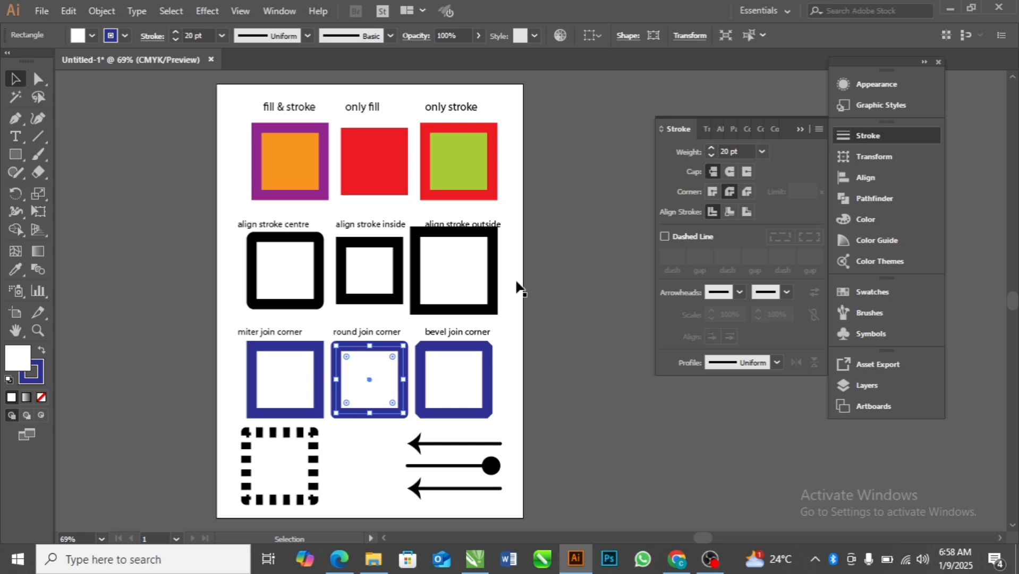
left_click(485, 350)
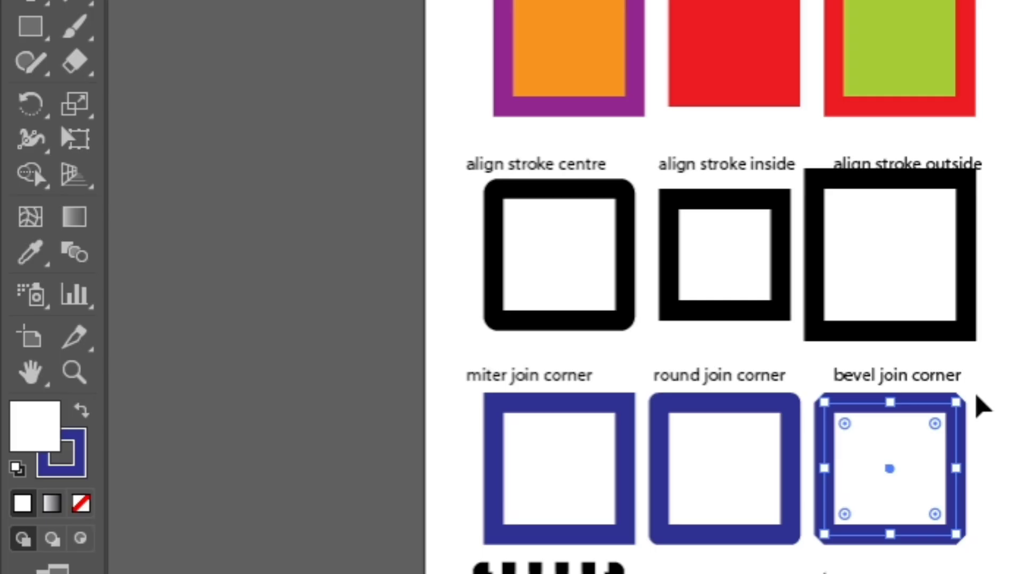
left_click(499, 348)
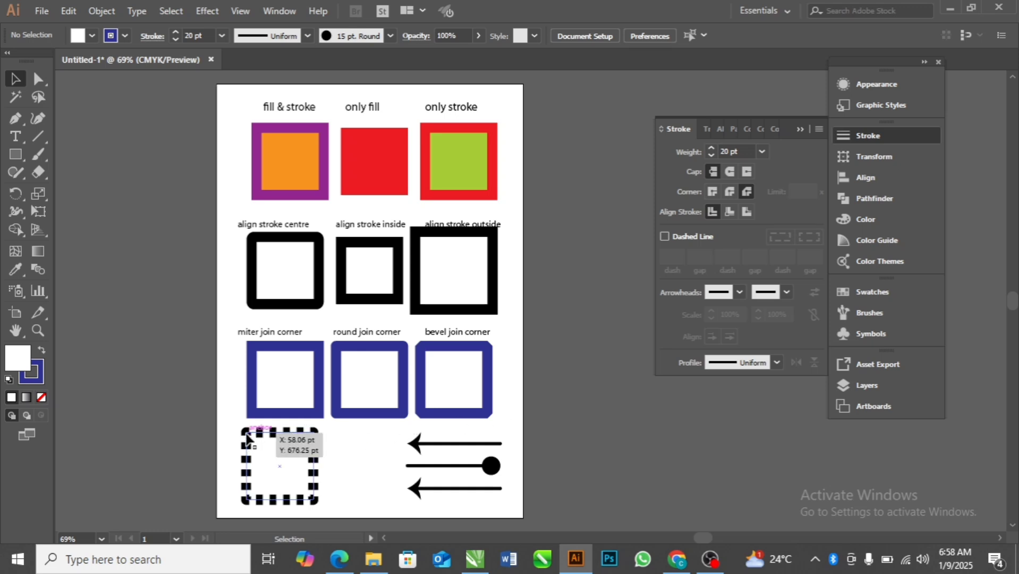
left_click(246, 452)
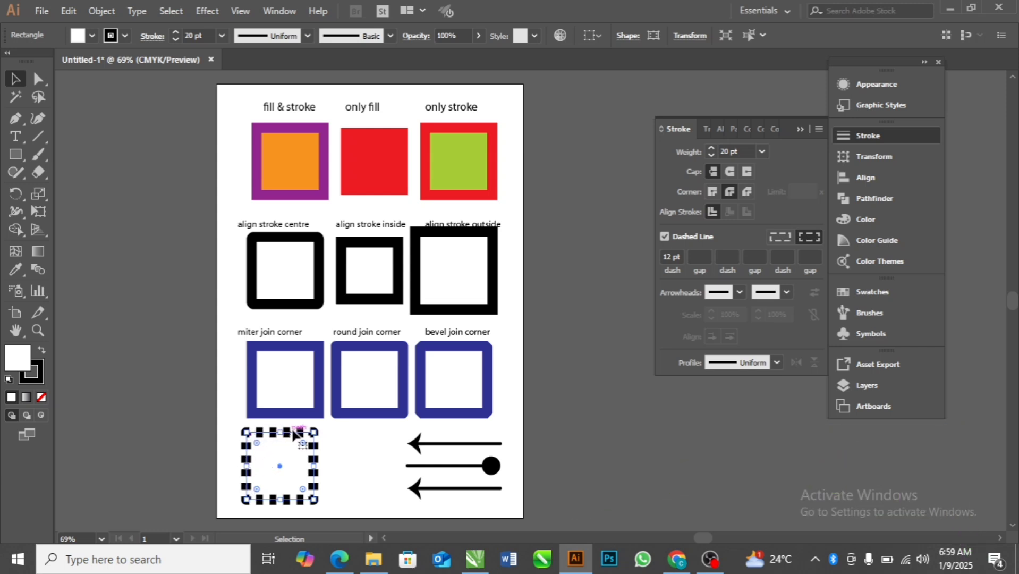
Step: Try a dashed line with a 12 pt dash on the miter join corner square and turn the dashes off again
left_click(255, 398)
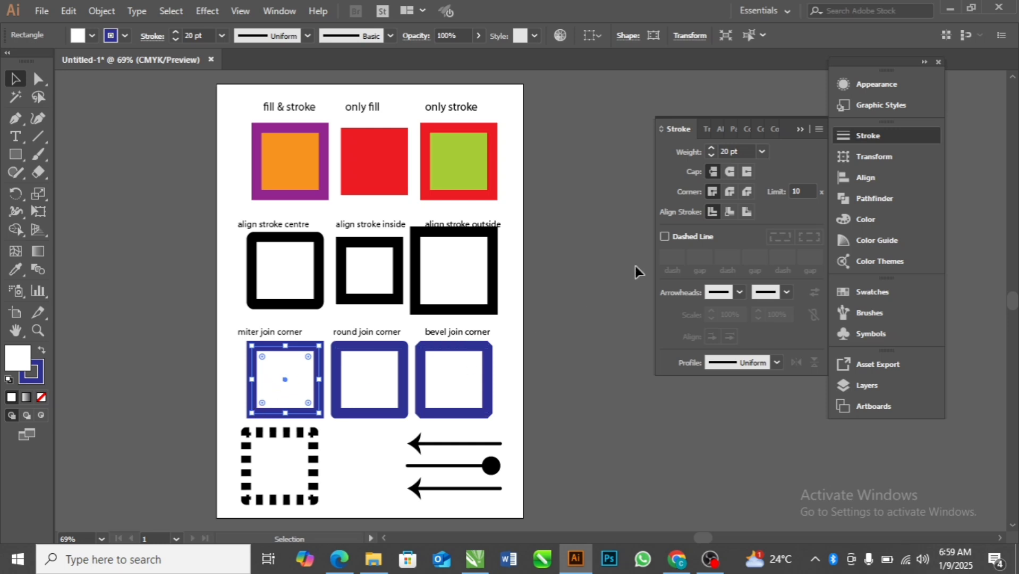
left_click(880, 134)
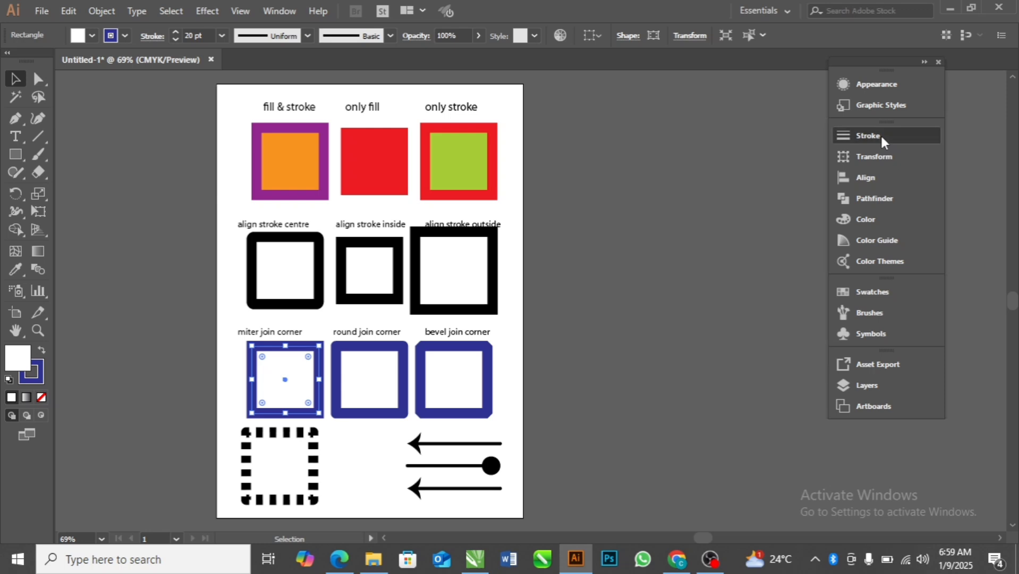
left_click(880, 134)
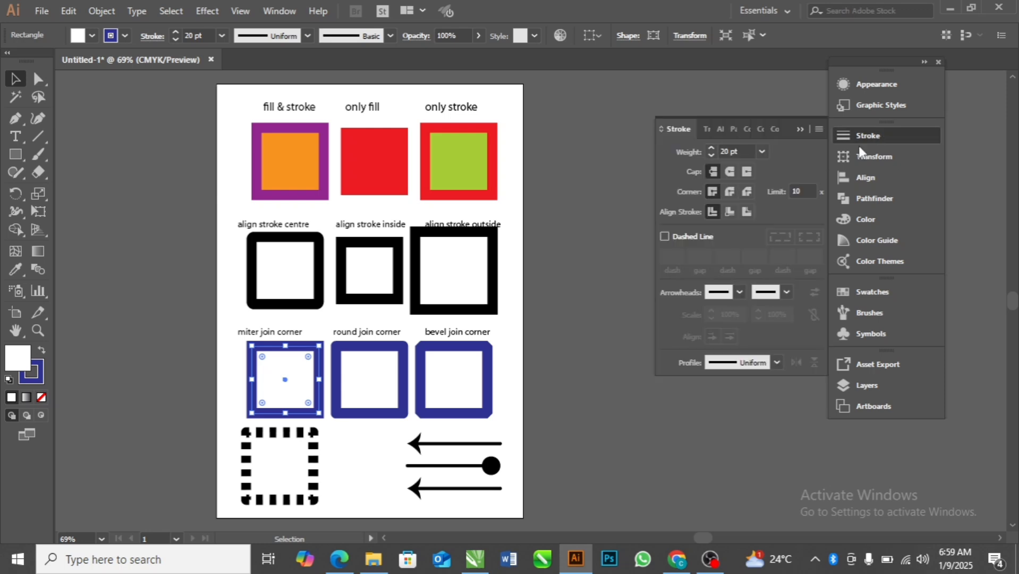
left_click(664, 236)
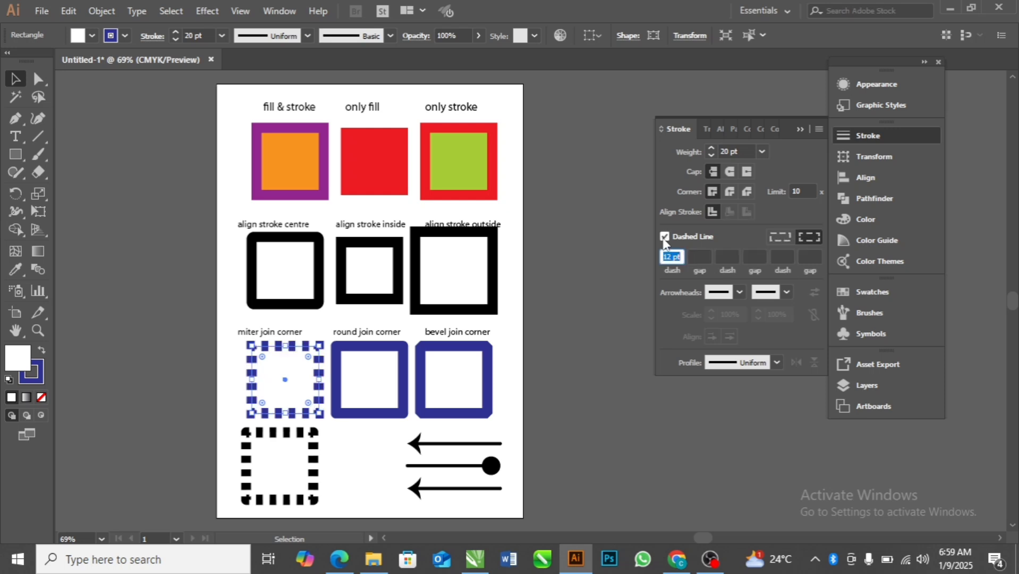
left_click(664, 237)
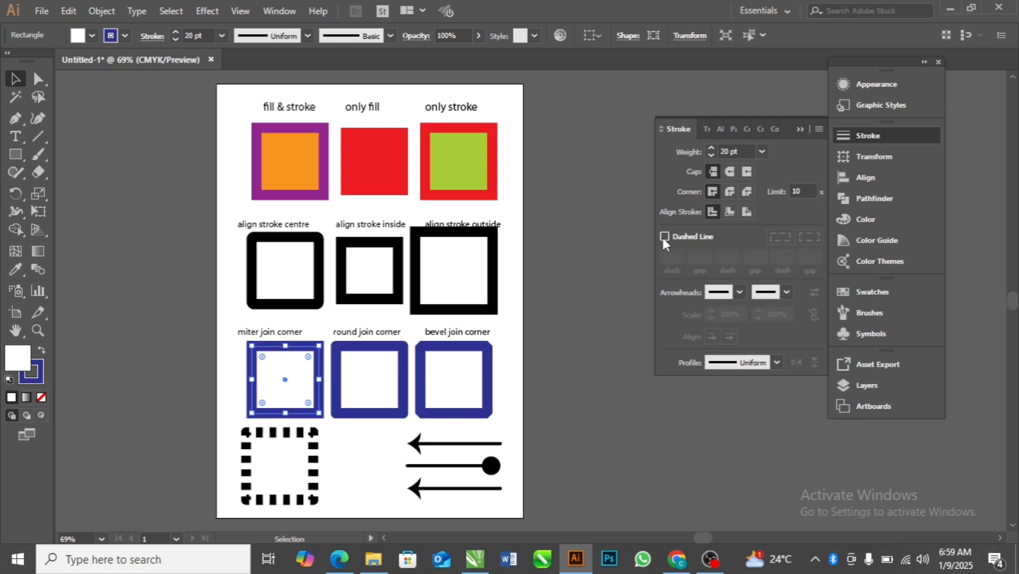
Step: Turn the dashed line of the black dashed square off and back on with its 12 pt dash
left_click(314, 481)
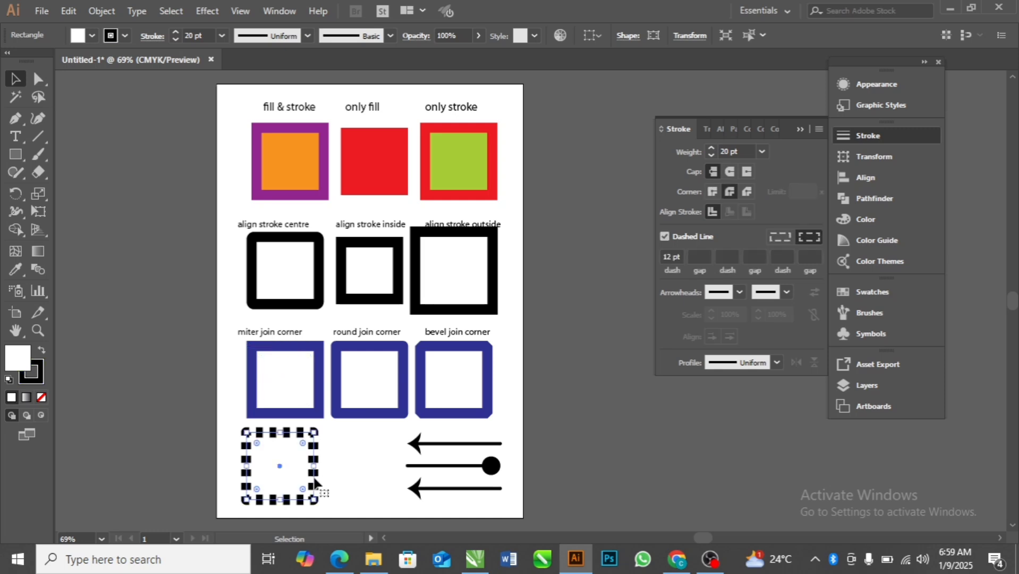
left_click(665, 236)
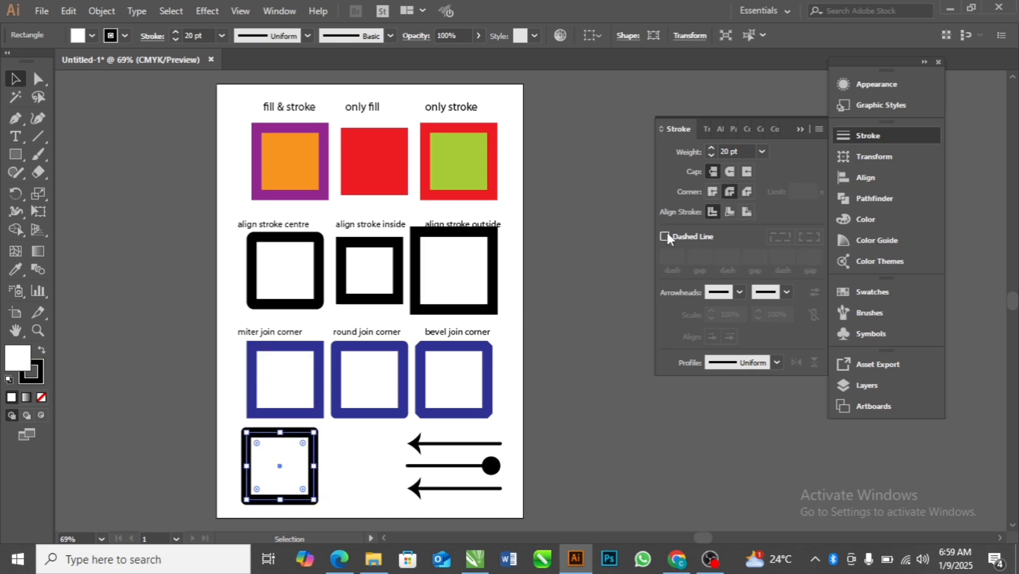
left_click(665, 236)
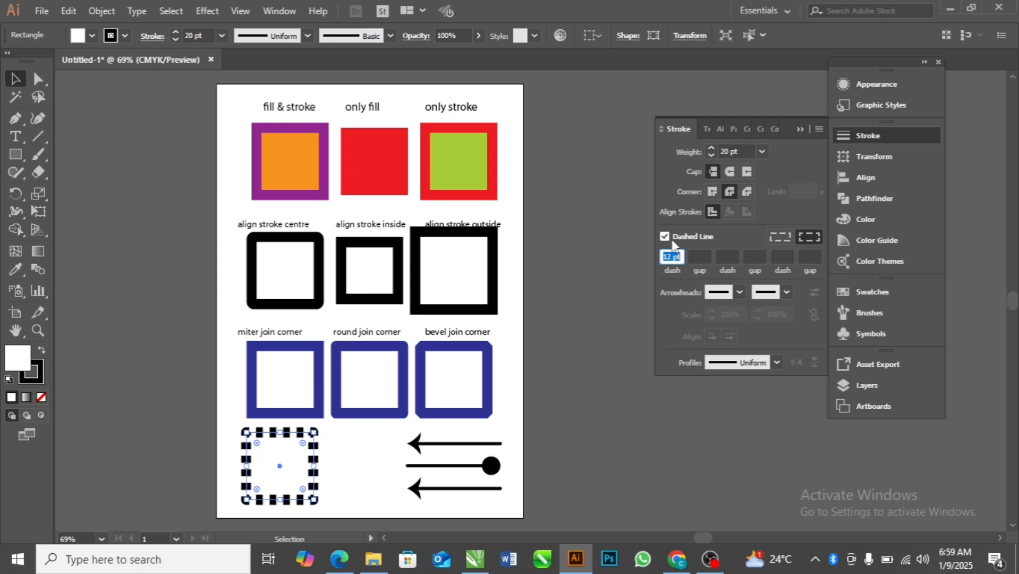
Step: Try a 20 pt dash on the black dashed square and set its dash length to 7 pt
left_click(672, 255)
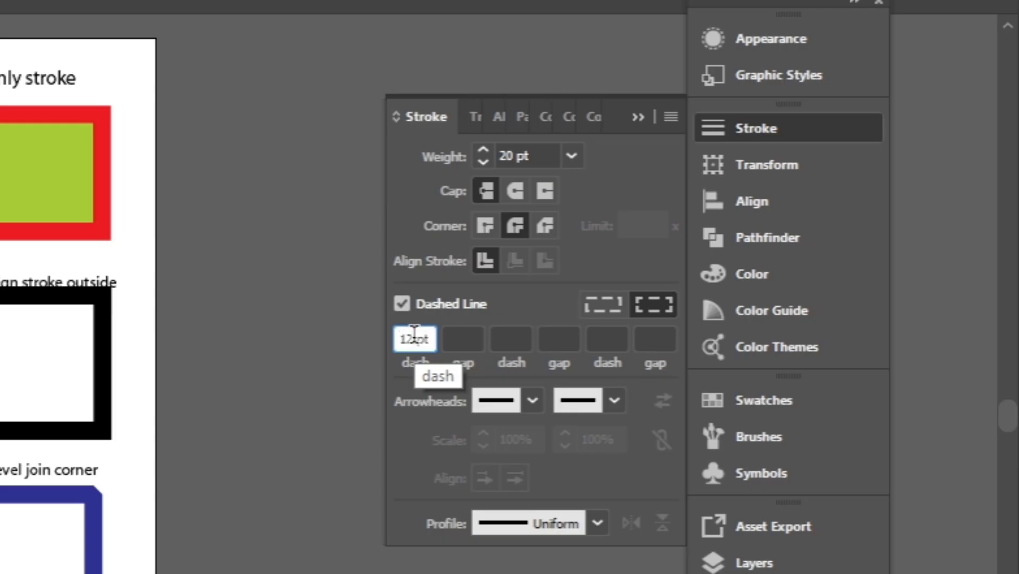
left_click_drag(413, 333, 377, 342)
type("20")
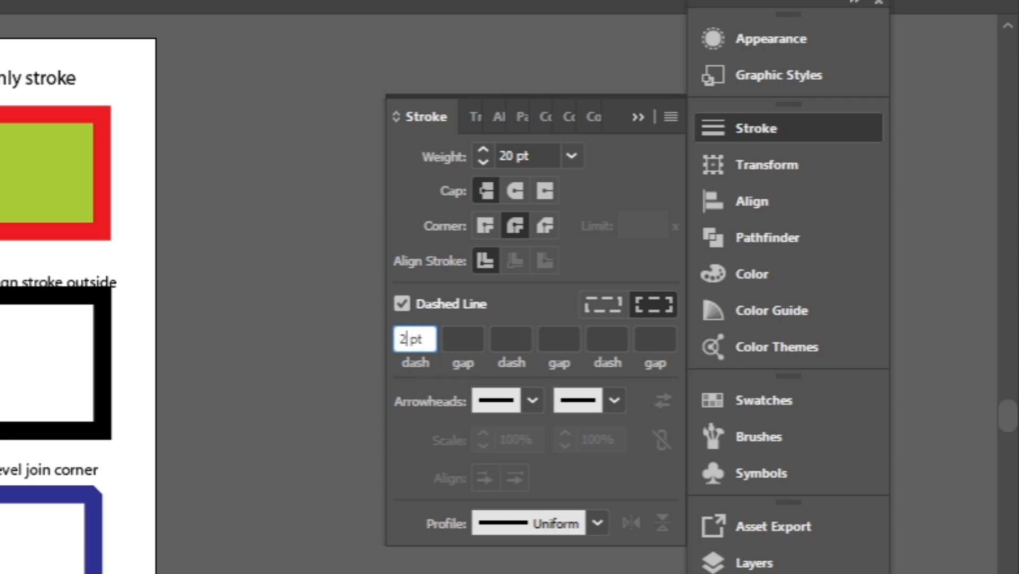
key("Return")
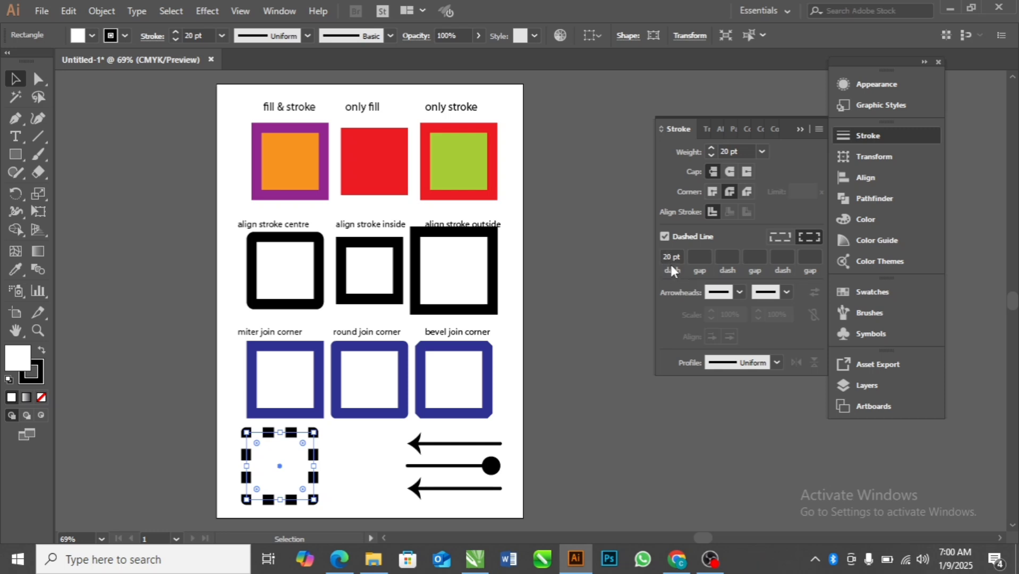
double_click(672, 256)
type("7")
key("Return")
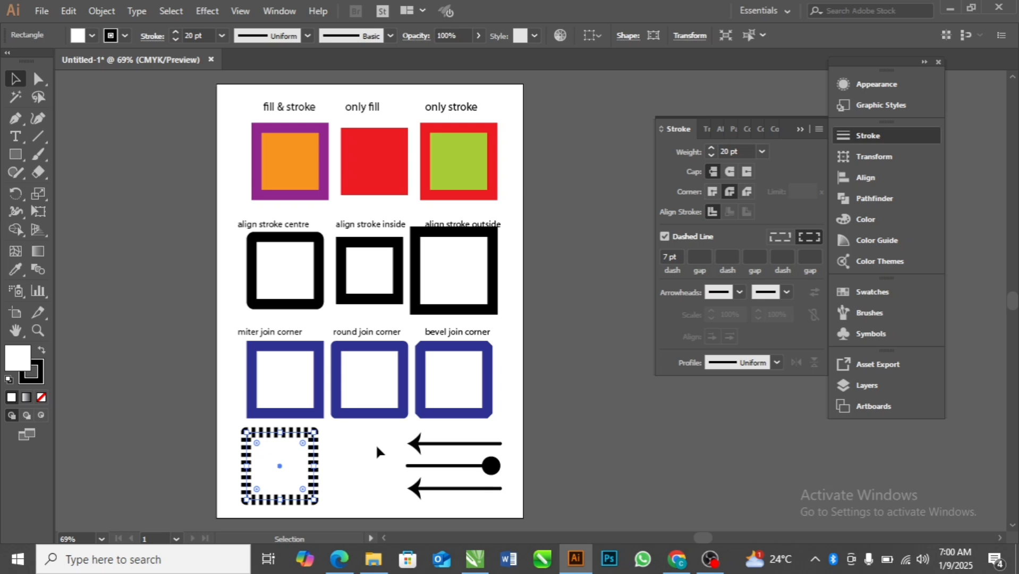
Step: Draw a vertical line about 119 pt long between the dashed square and the three sample arrows, and deselect it
left_click(414, 444)
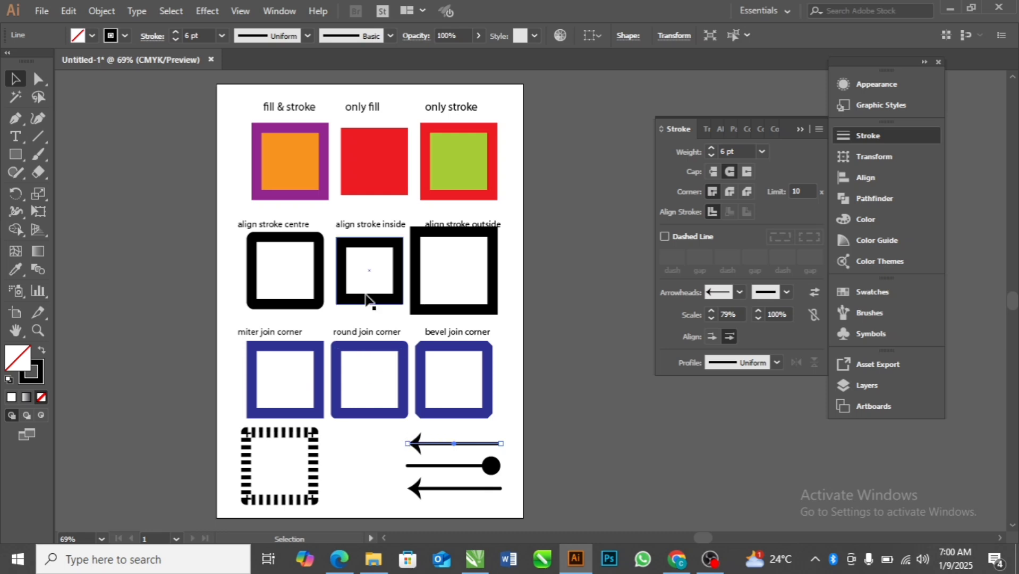
left_click(38, 136)
left_click_drag(341, 128, 341, 420)
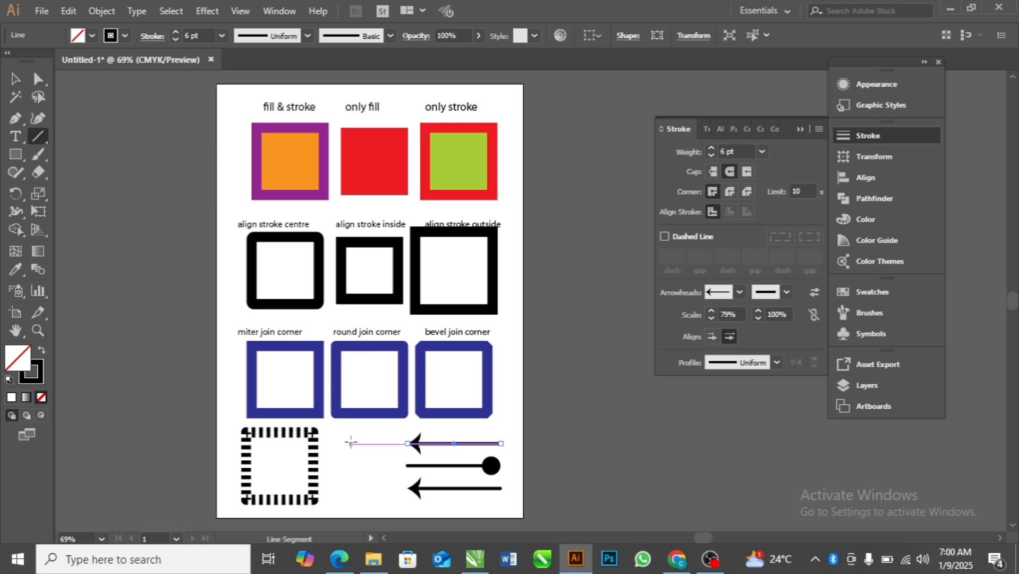
left_click_drag(351, 442, 350, 505)
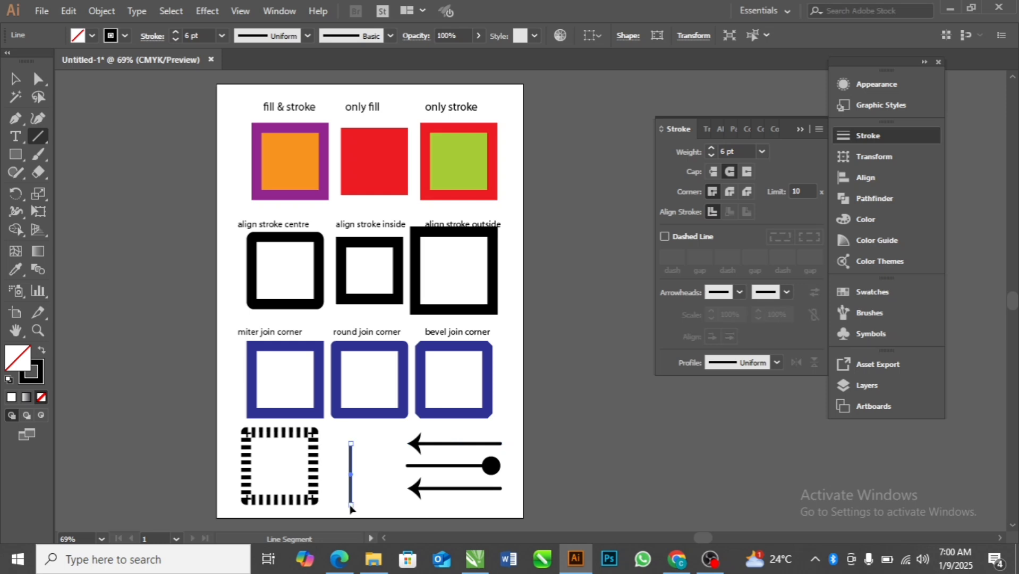
left_click(368, 473, "ctrl")
Step: Give the new vertical line an Arrow 1 start arrowhead and reposition its end points so that the line lies horizontally
key("a")
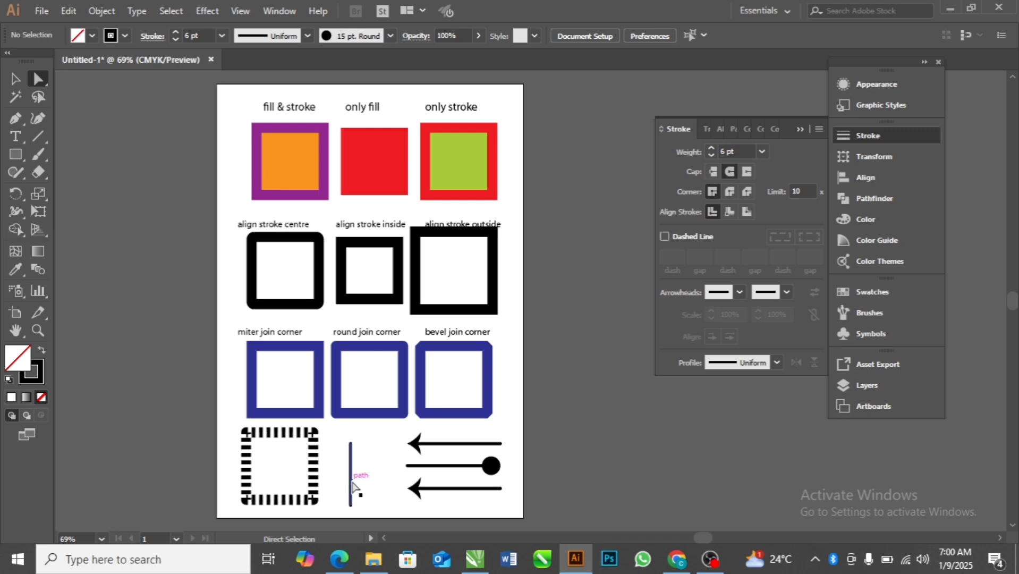
left_click(352, 486)
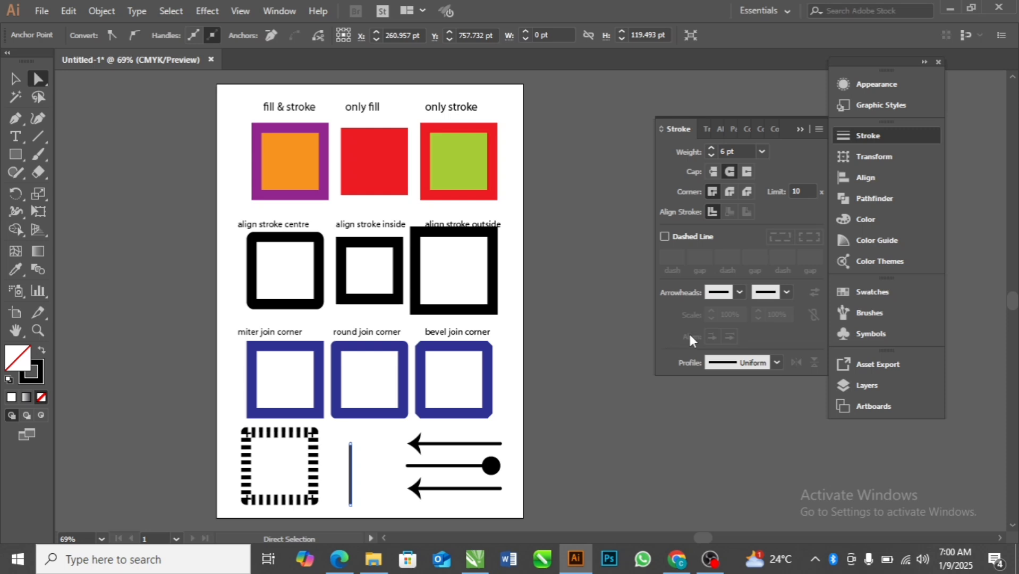
left_click(740, 292)
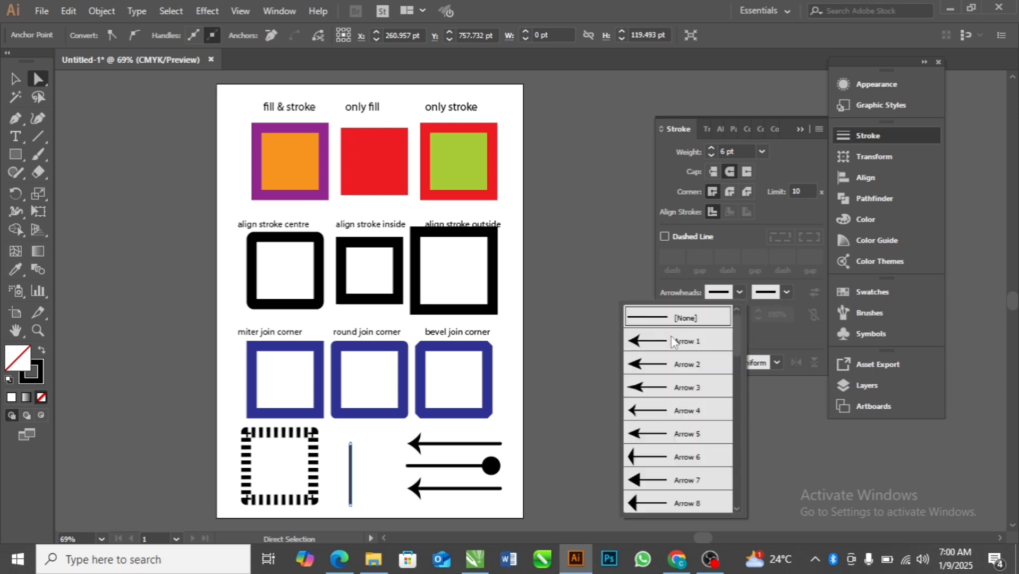
left_click(644, 341)
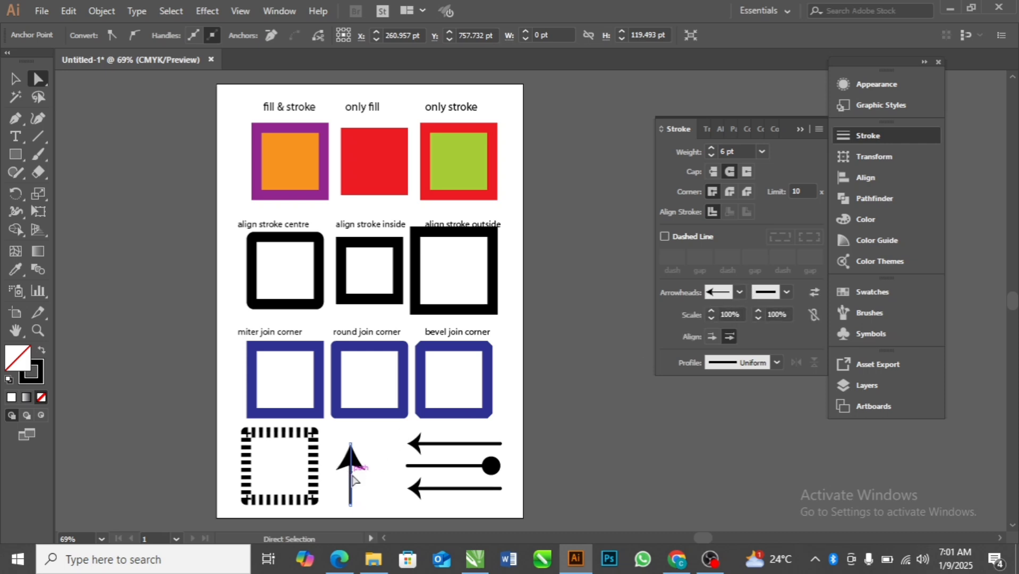
left_click_drag(350, 507, 376, 449)
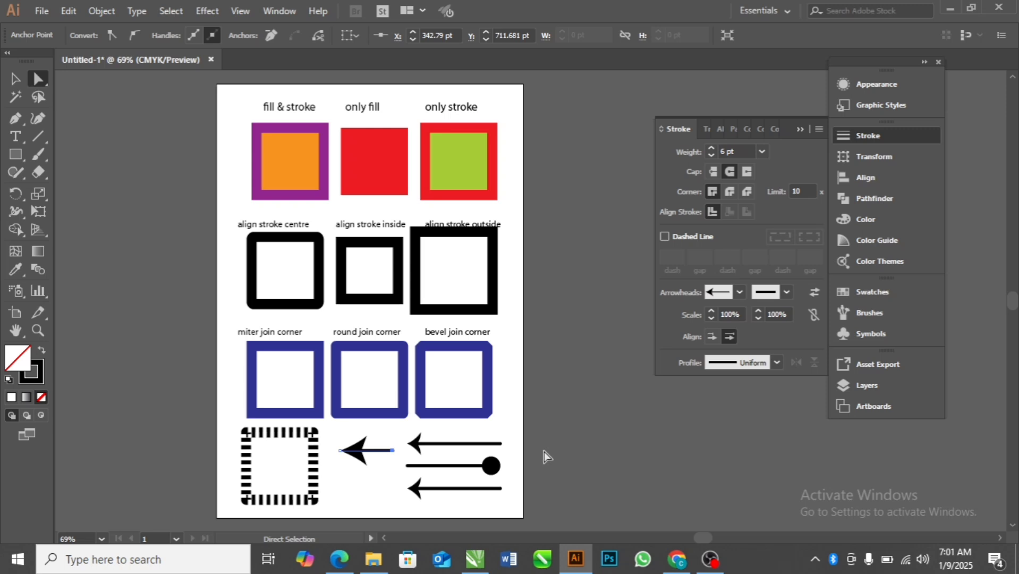
Step: Swap the start and end arrowheads of the new line, back and forth, leaving the Arrow 1 head on its end
left_click(358, 456)
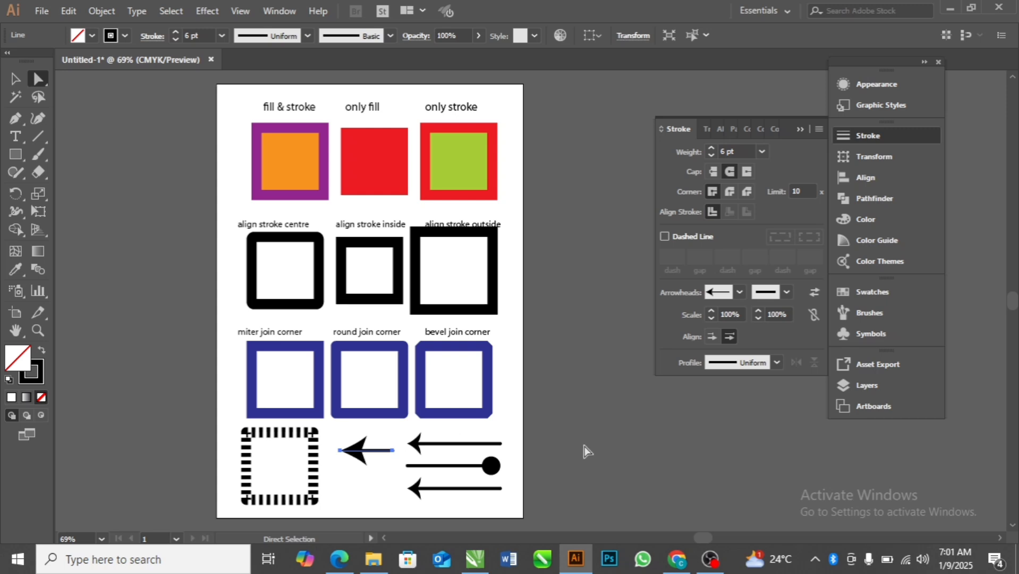
left_click(813, 293)
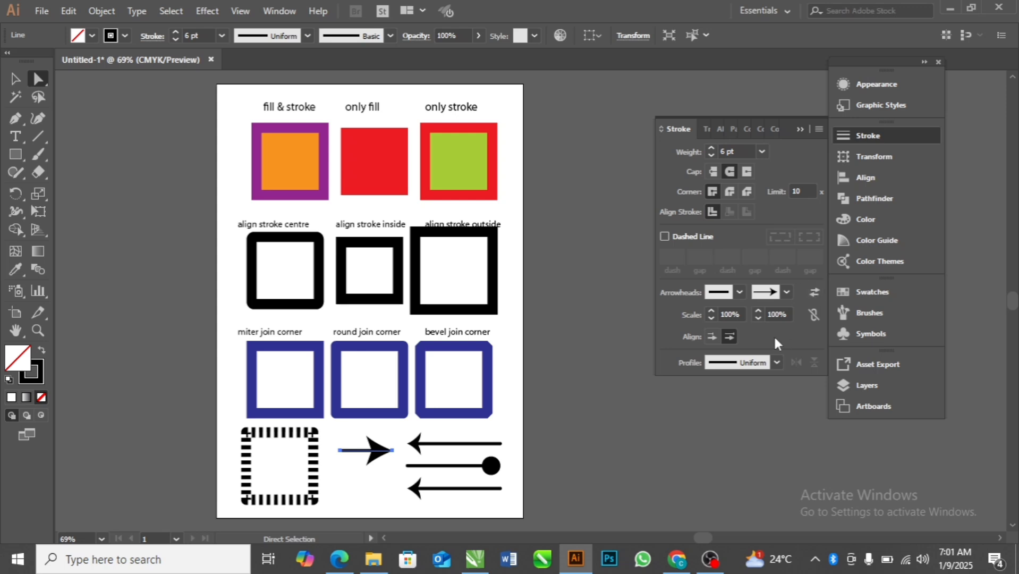
left_click(813, 292)
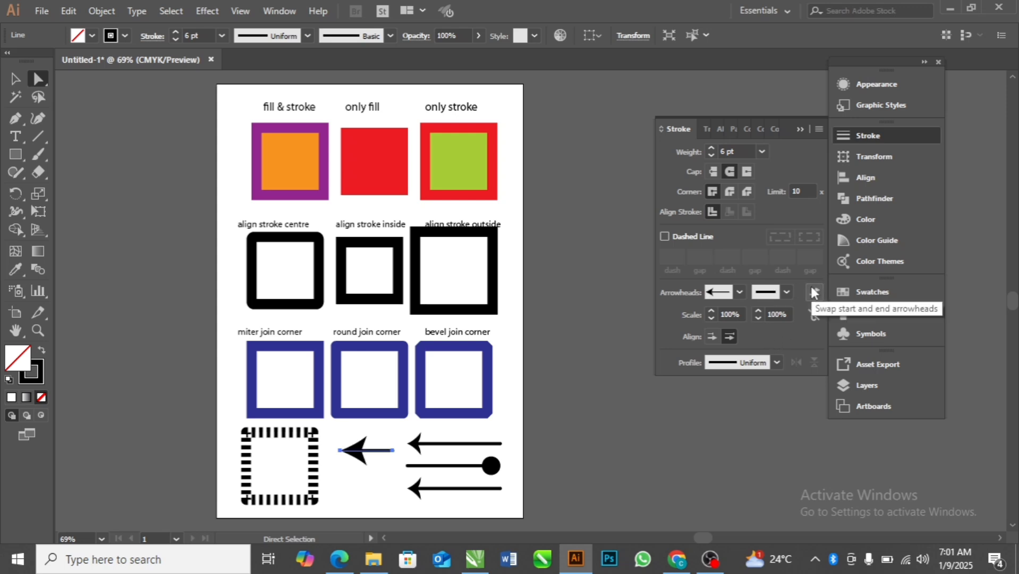
left_click(811, 284)
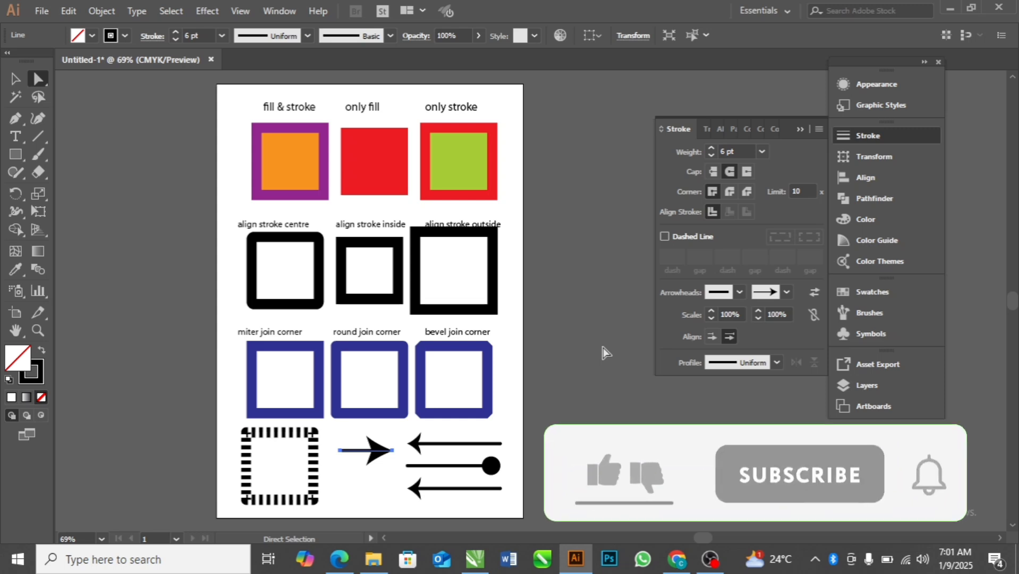
Step: Select the orange and purple fill & stroke square with the Selection tool
key("v")
left_click(288, 179)
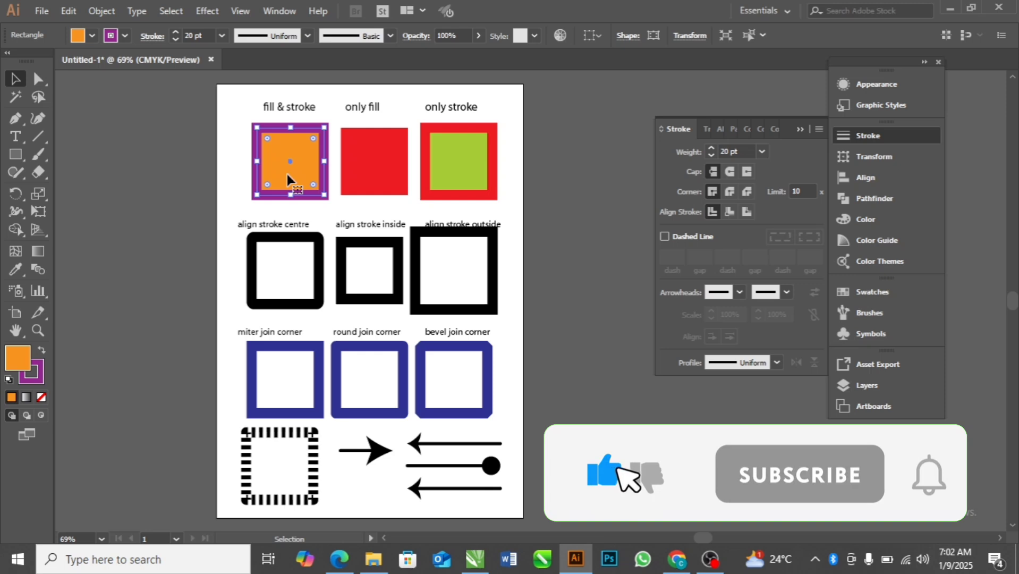